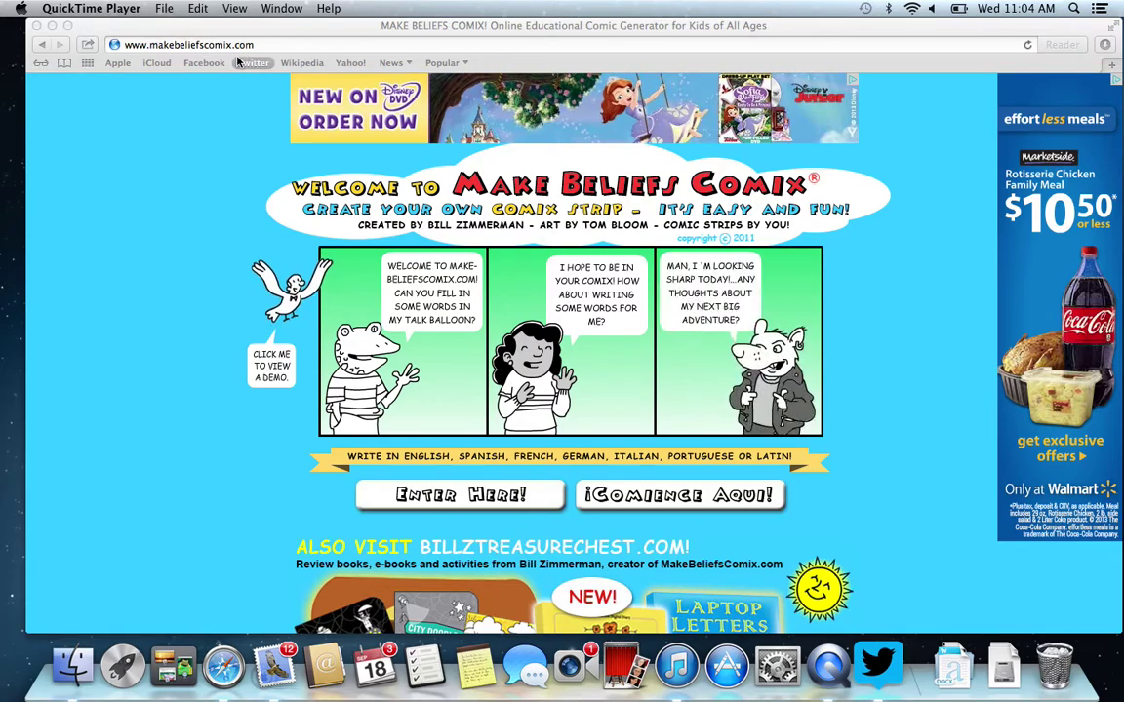
# Step: Bring the Safari window with the MakeBeliefsComix welcome page to the front
pyautogui.click(472, 499)
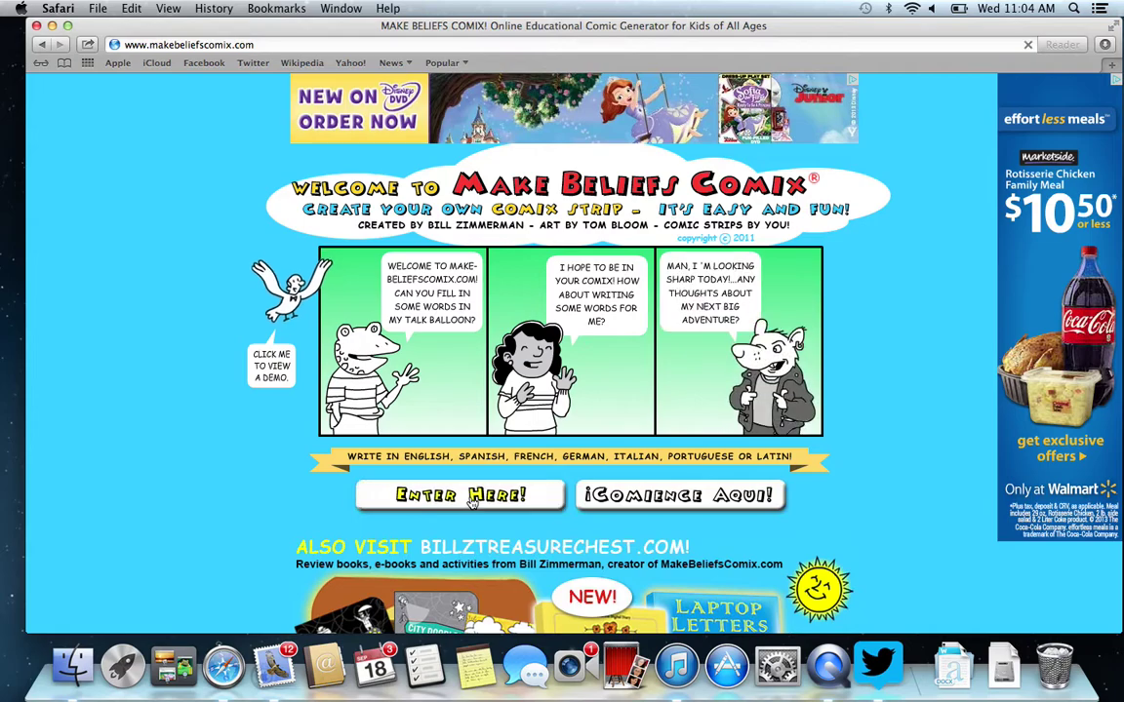
# Step: Enter the strip creator, name the comic 'Practice' and fill in the author's name
pyautogui.click(471, 497)
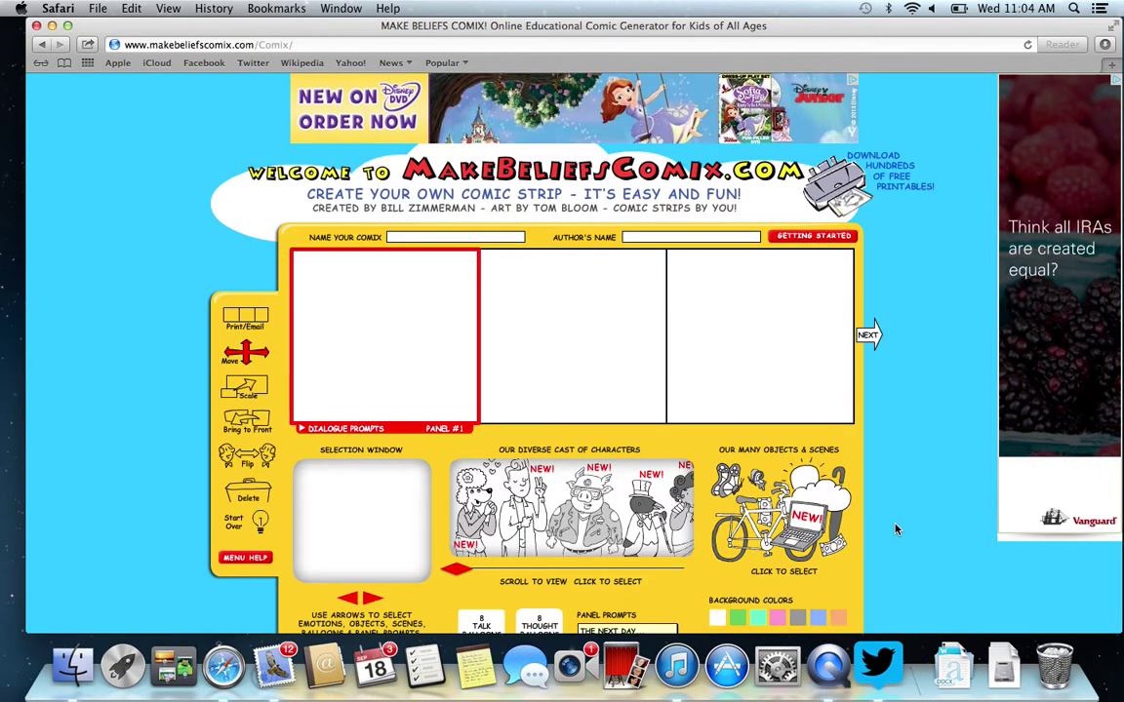
pyautogui.click(395, 239)
pyautogui.write('Pro')
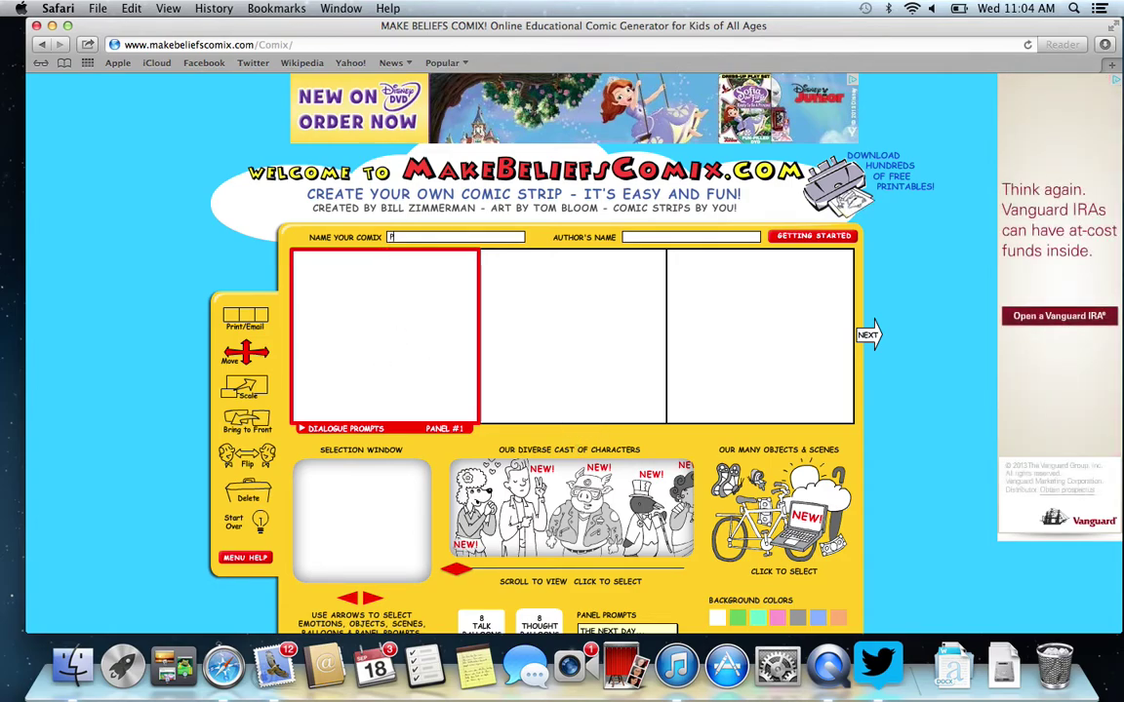
pyautogui.click(629, 238)
pyautogui.write('Li')
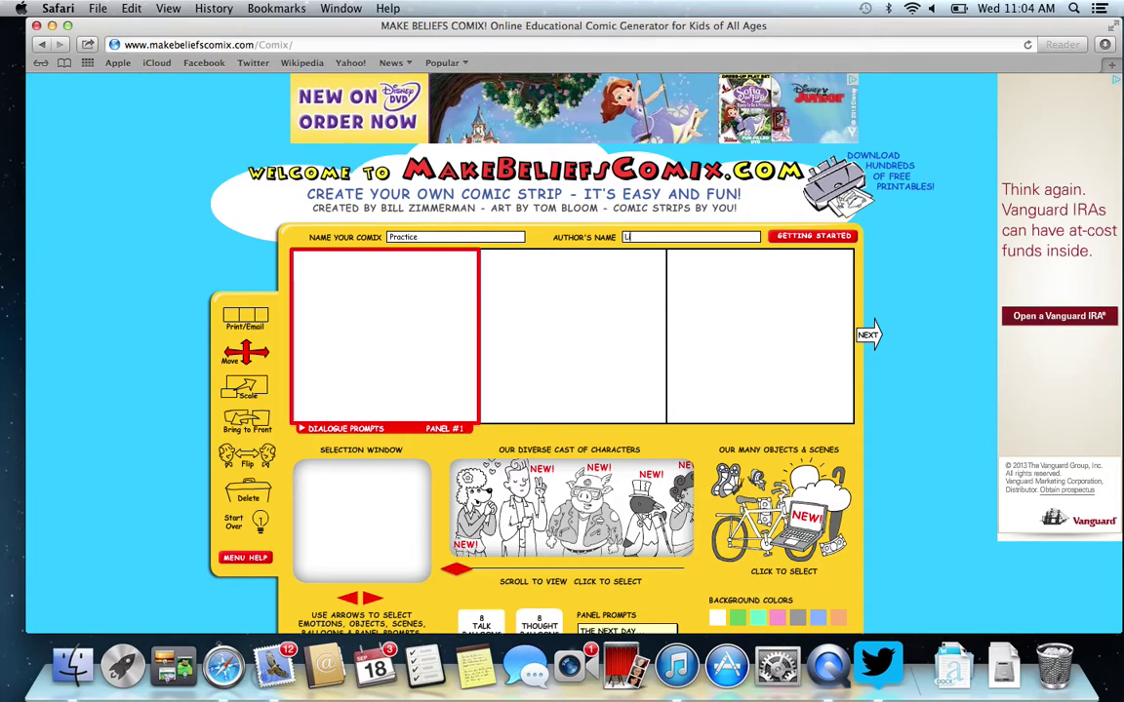
pyautogui.write('sa Lund')
pyautogui.scroll(-5, 891, 393)
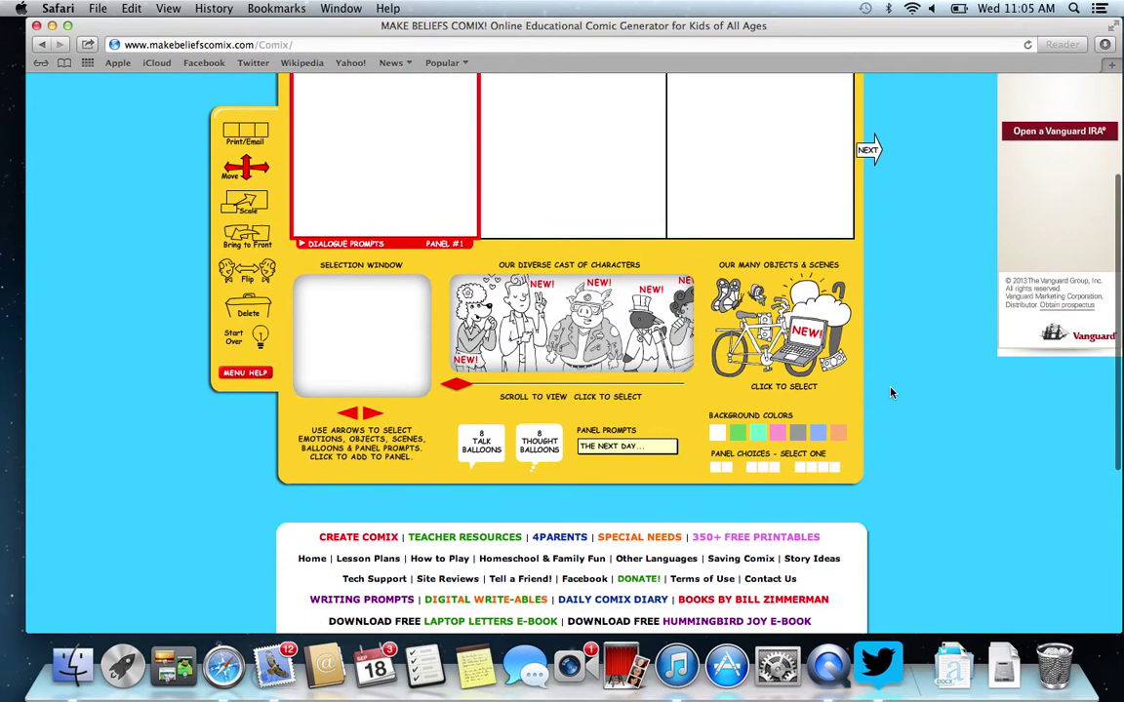
pyautogui.click(721, 469)
pyautogui.click(762, 469)
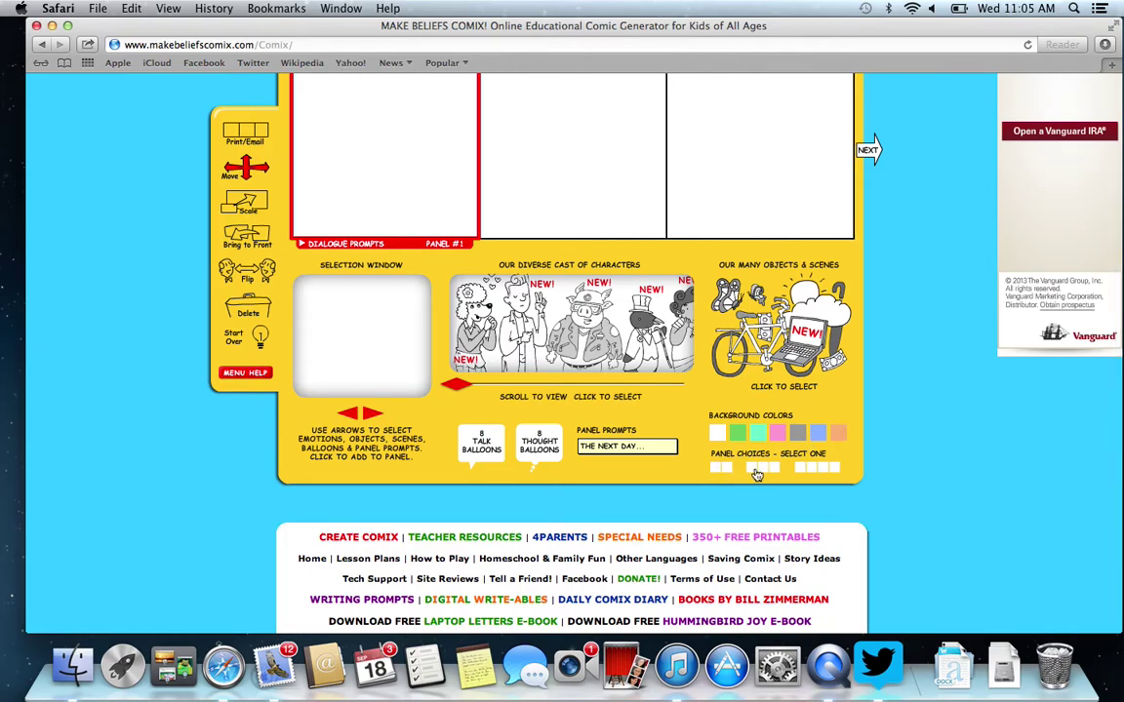
pyautogui.click(822, 469)
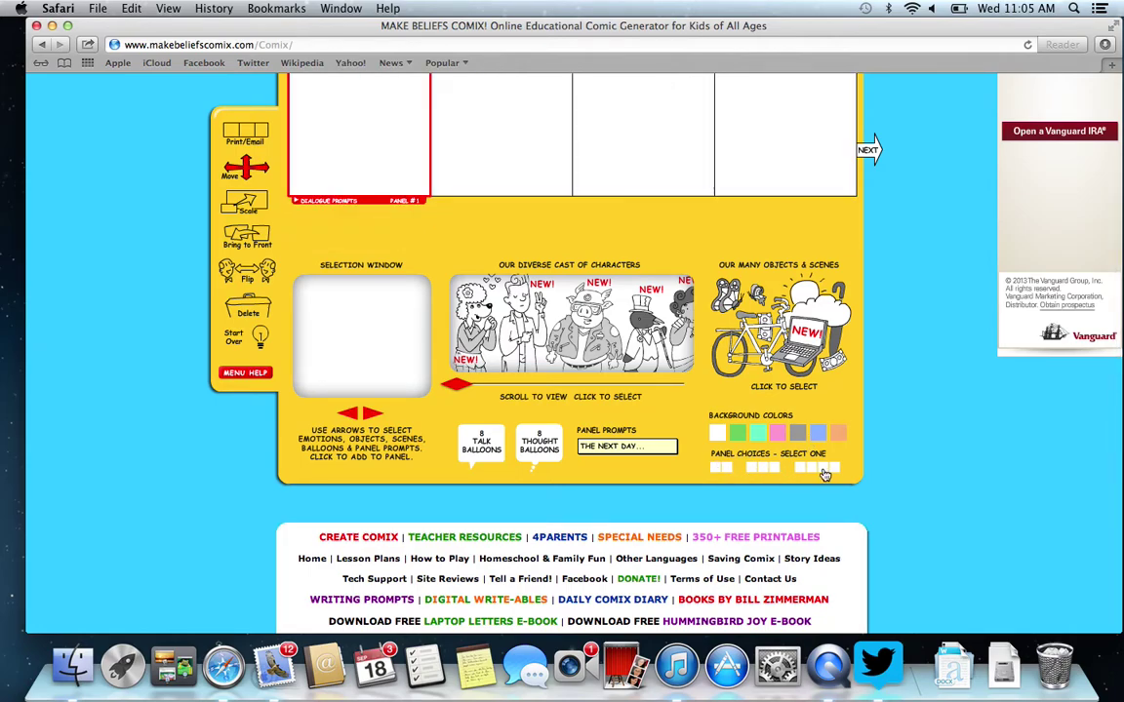
pyautogui.click(765, 470)
pyautogui.scroll(-3, 757, 471)
pyautogui.scroll(5, 586, 410)
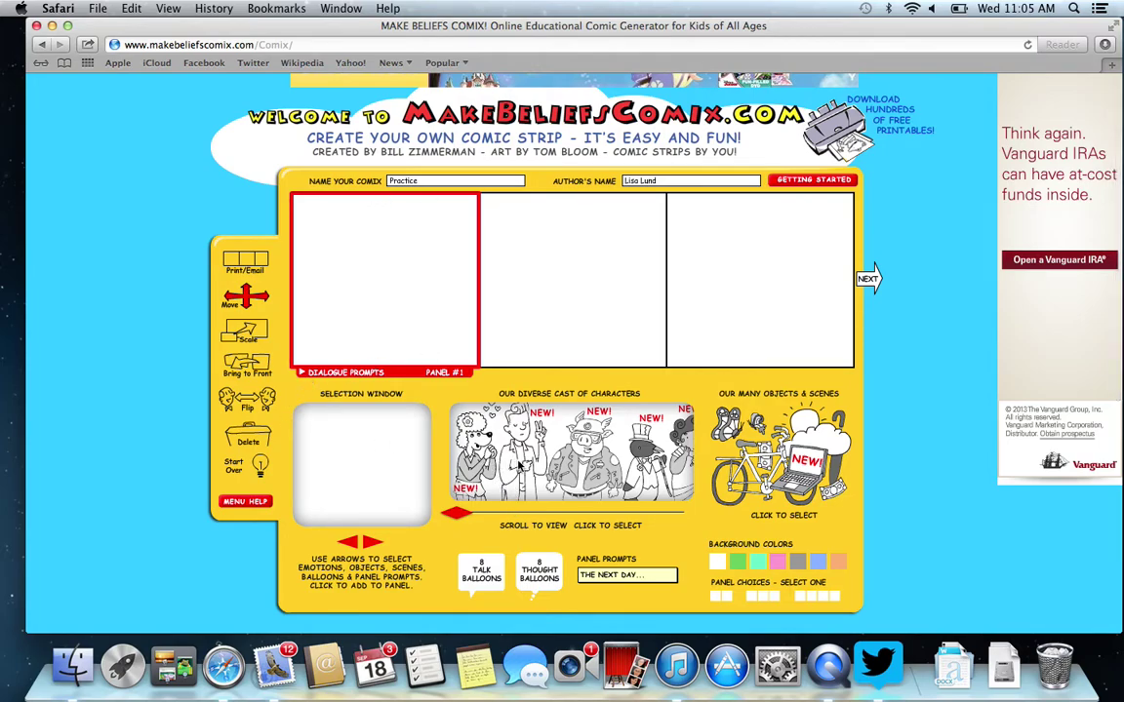
# Step: Preview a few cast members, then add the curly-haired girl to panel 1
pyautogui.click(519, 466)
pyautogui.click(469, 466)
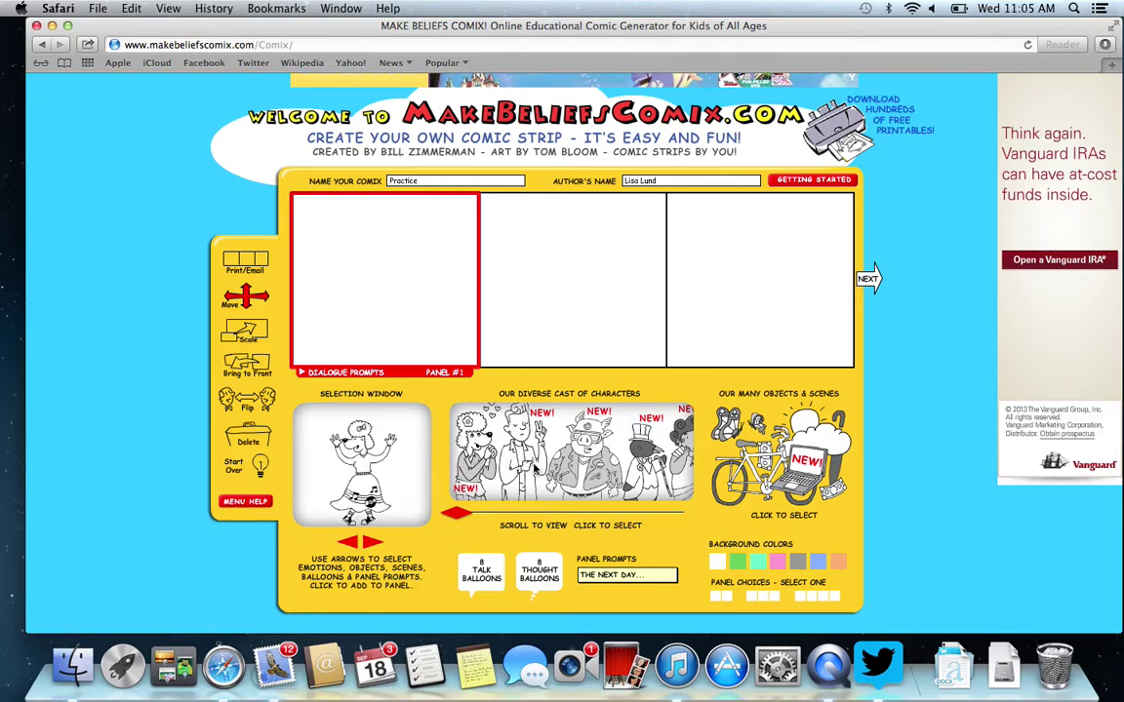
pyautogui.moveTo(454, 517); pyautogui.dragTo(594, 526)
pyautogui.click(600, 479)
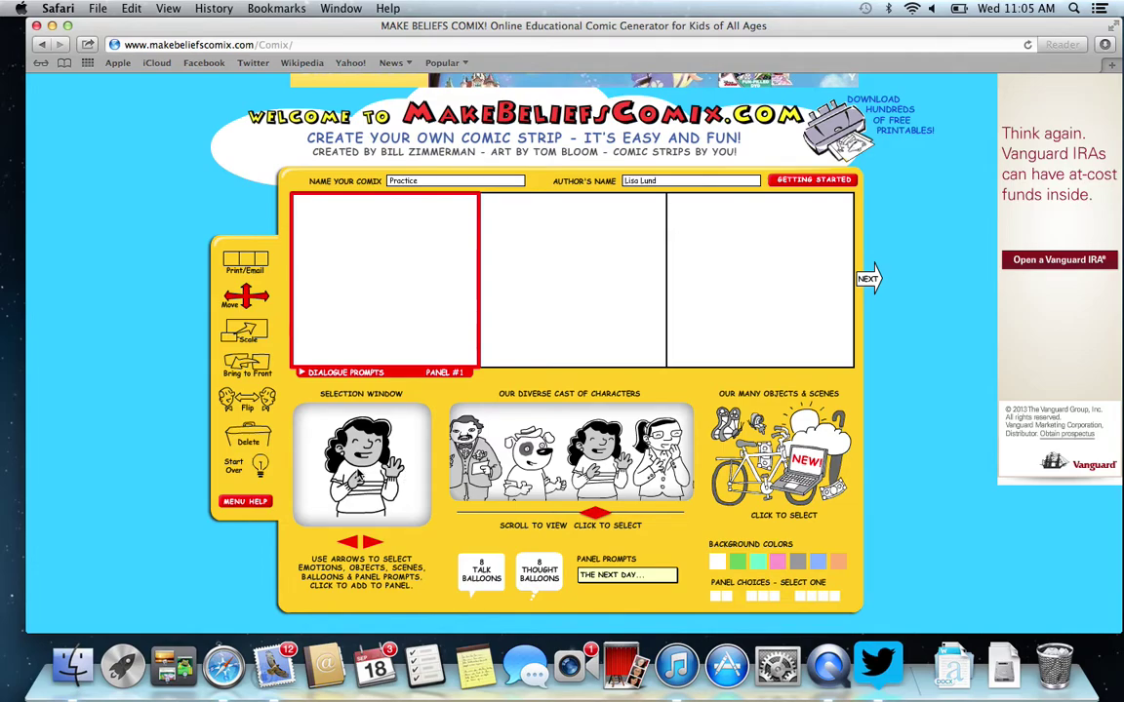
pyautogui.click(361, 466)
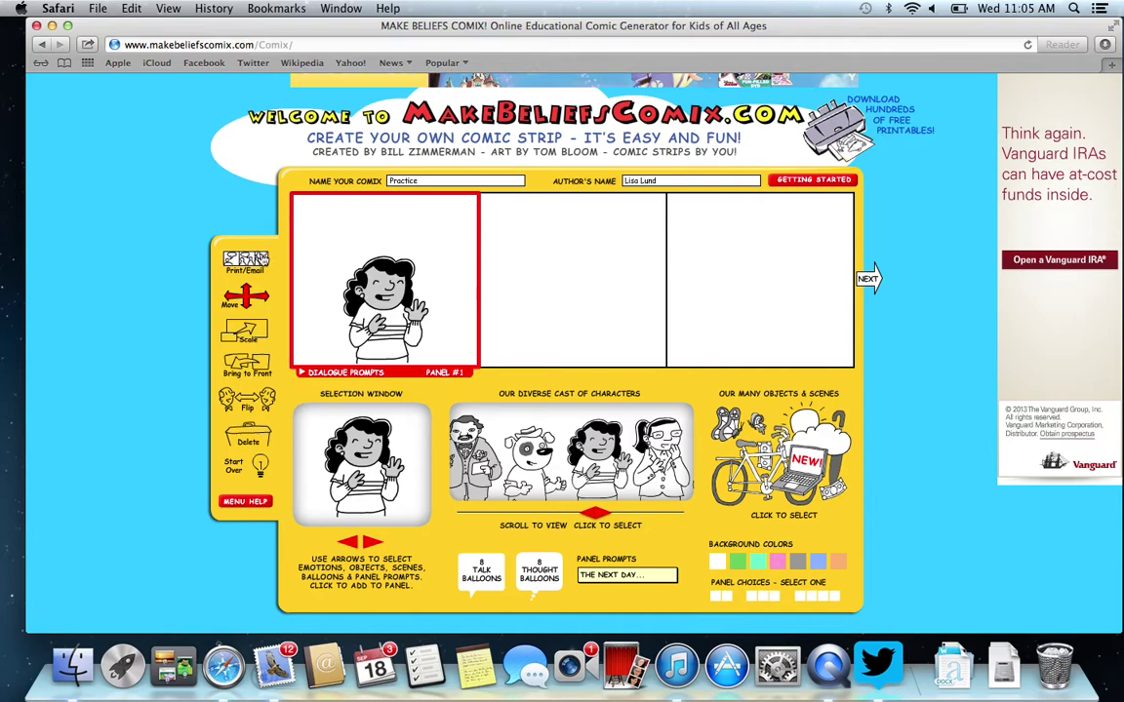
# Step: Move the girl to the lower-left of panel 1 and shrink her with the BIG/SMALL slider
pyautogui.click(248, 299)
pyautogui.moveTo(390, 333); pyautogui.dragTo(338, 341)
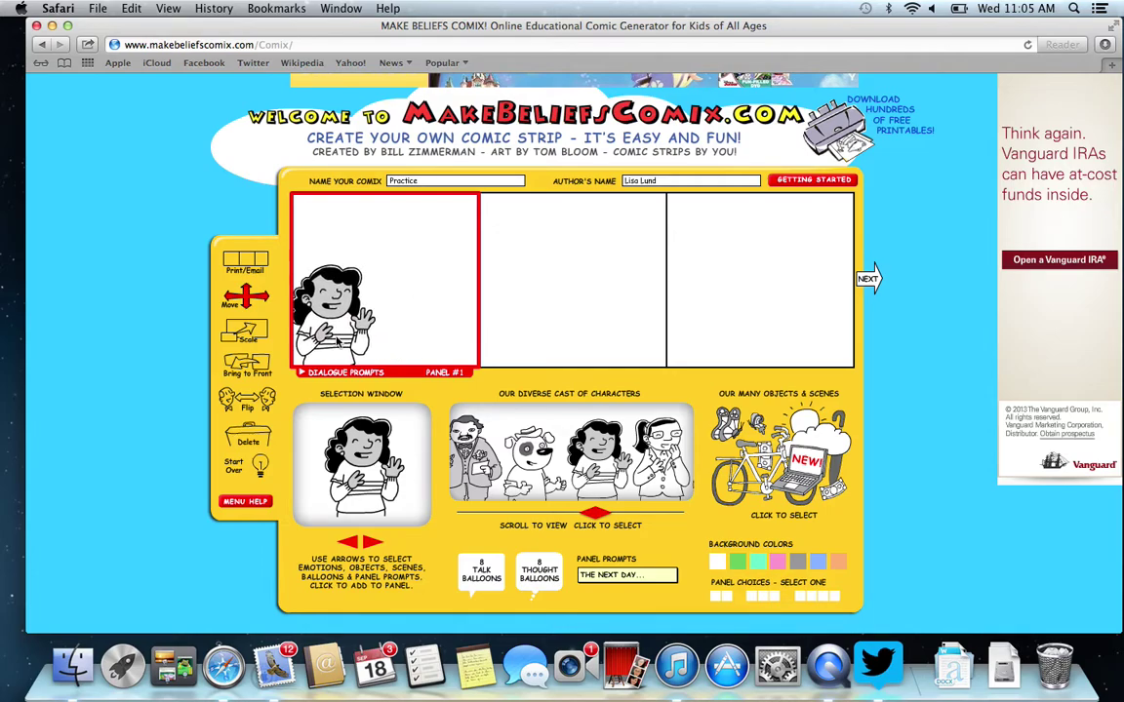
pyautogui.click(251, 339)
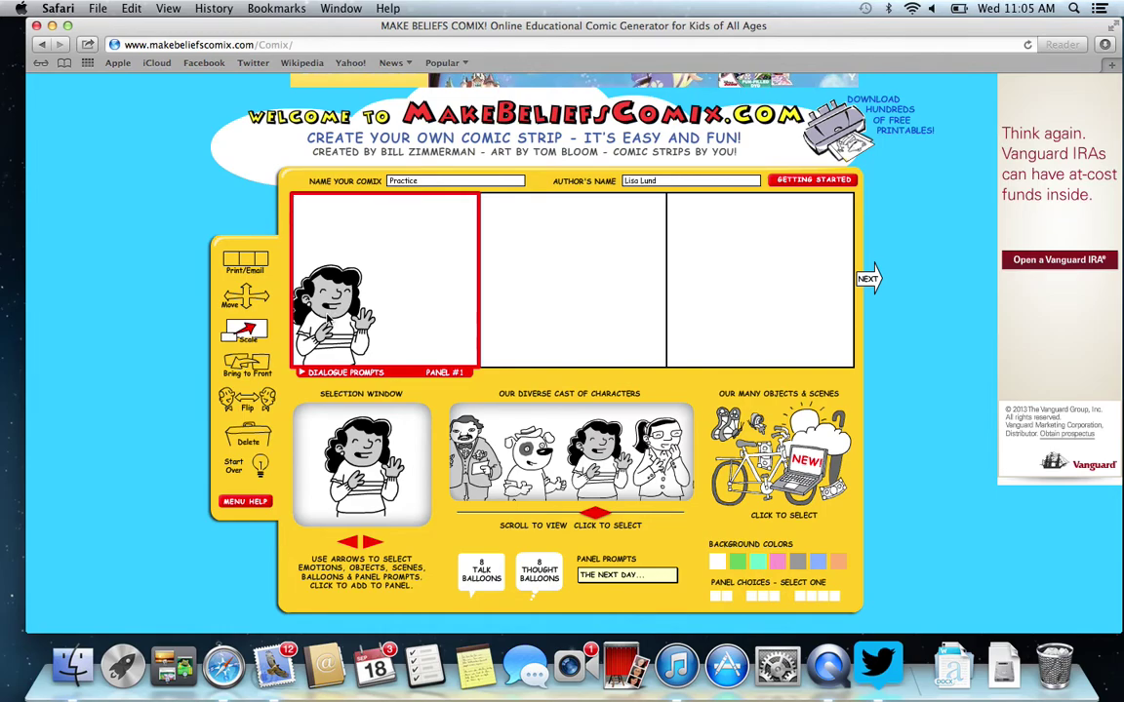
pyautogui.scroll(2, 330, 319)
pyautogui.click(334, 335)
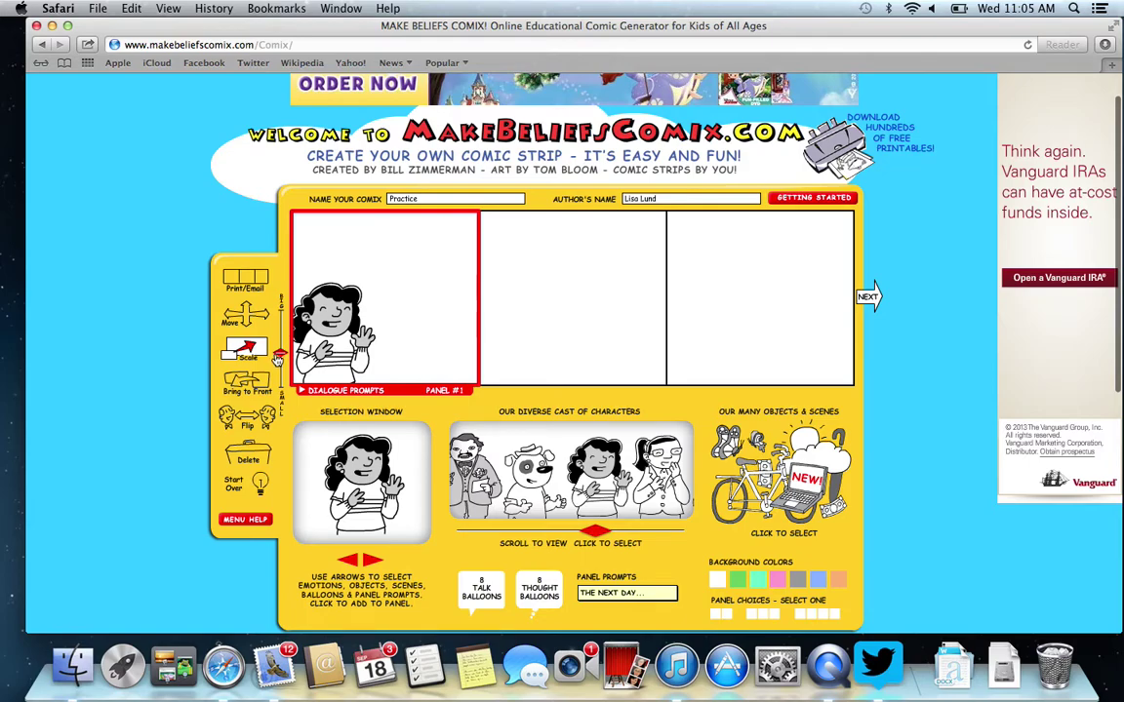
pyautogui.moveTo(280, 353); pyautogui.dragTo(281, 367)
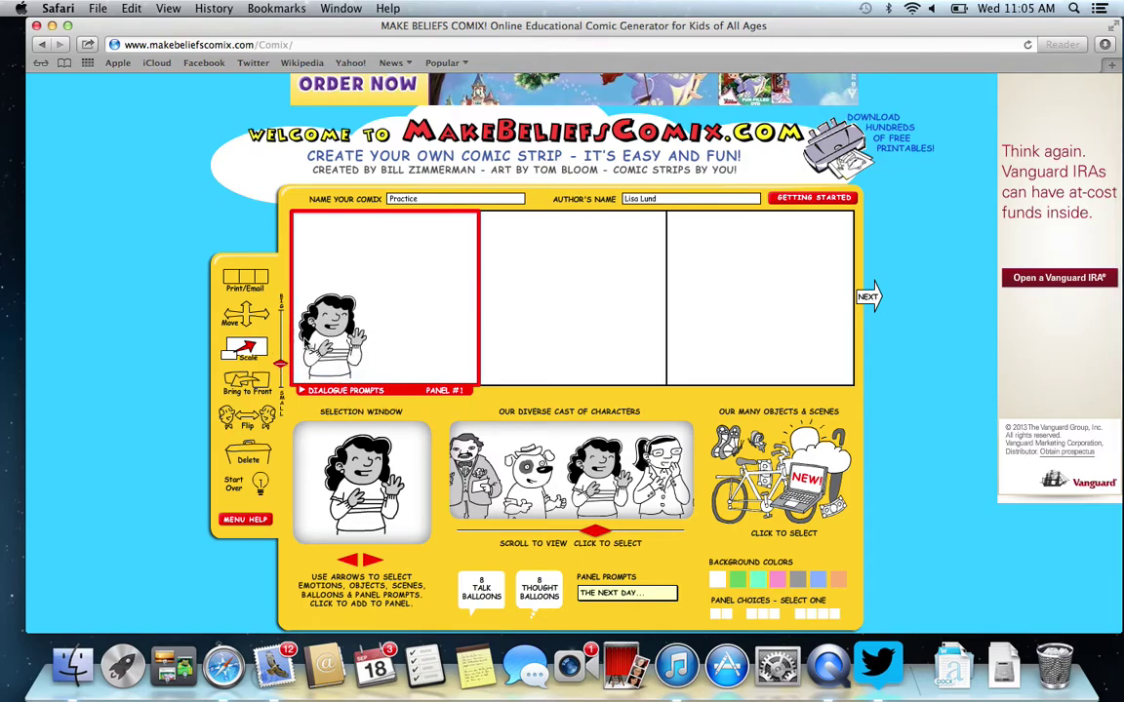
pyautogui.click(230, 314)
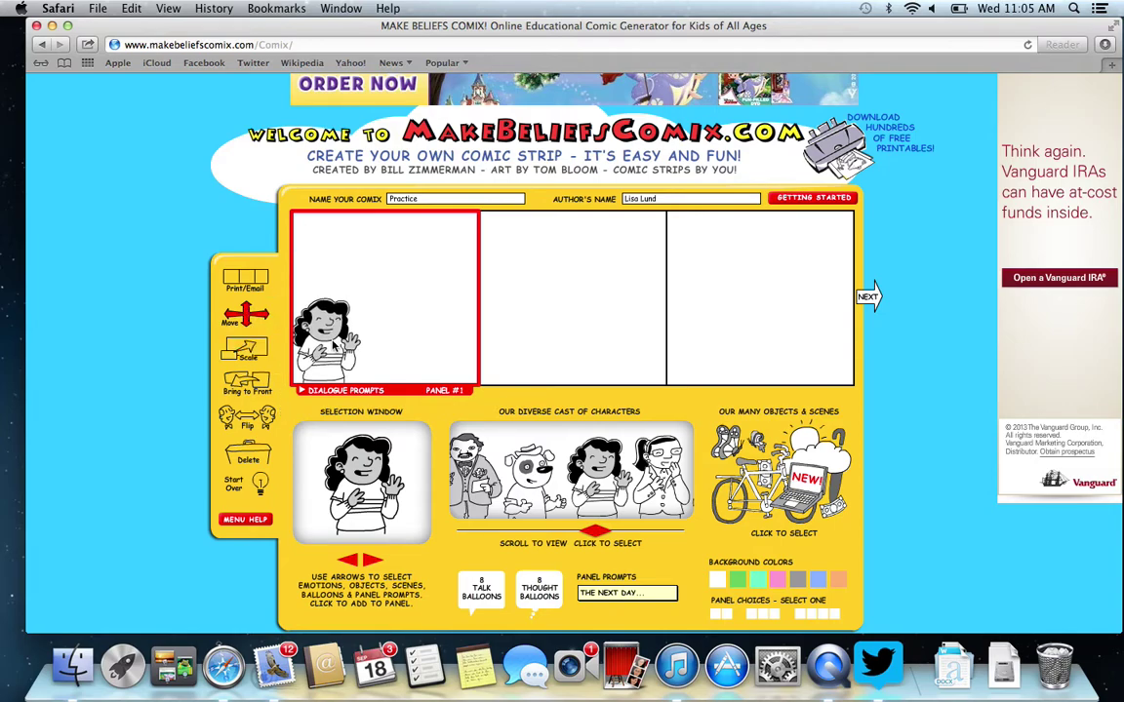
# Step: Bring the girl to the front and flip her twice so she keeps her original facing
pyautogui.click(256, 387)
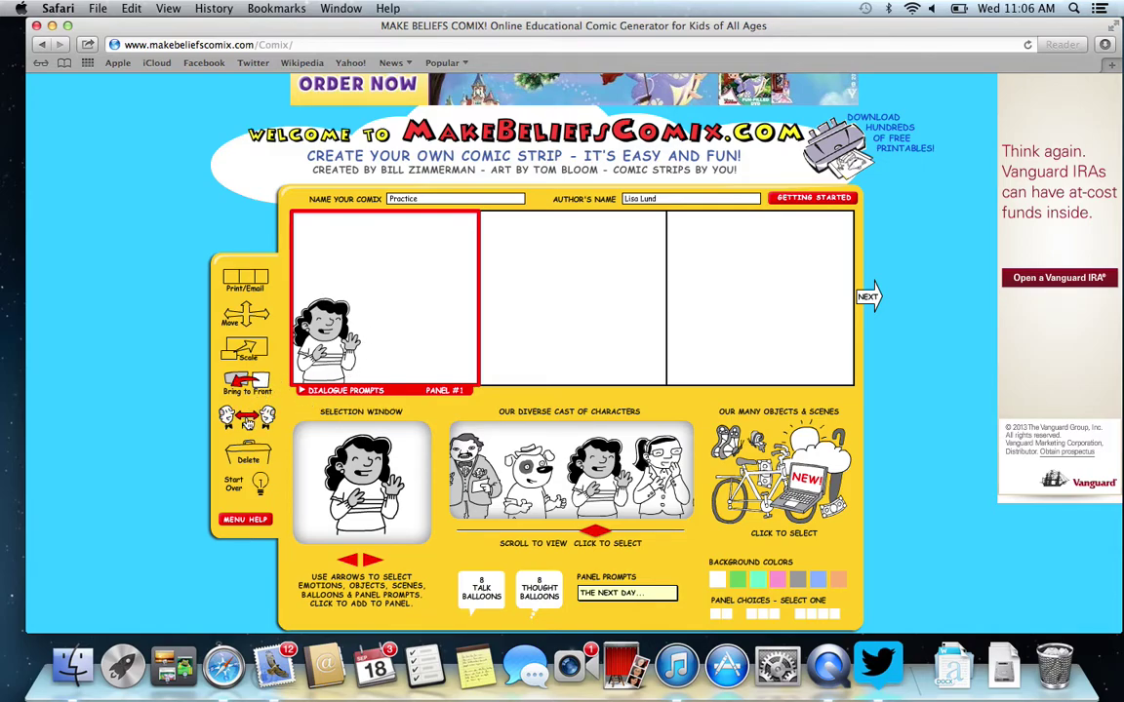
pyautogui.click(248, 421)
pyautogui.click(317, 361)
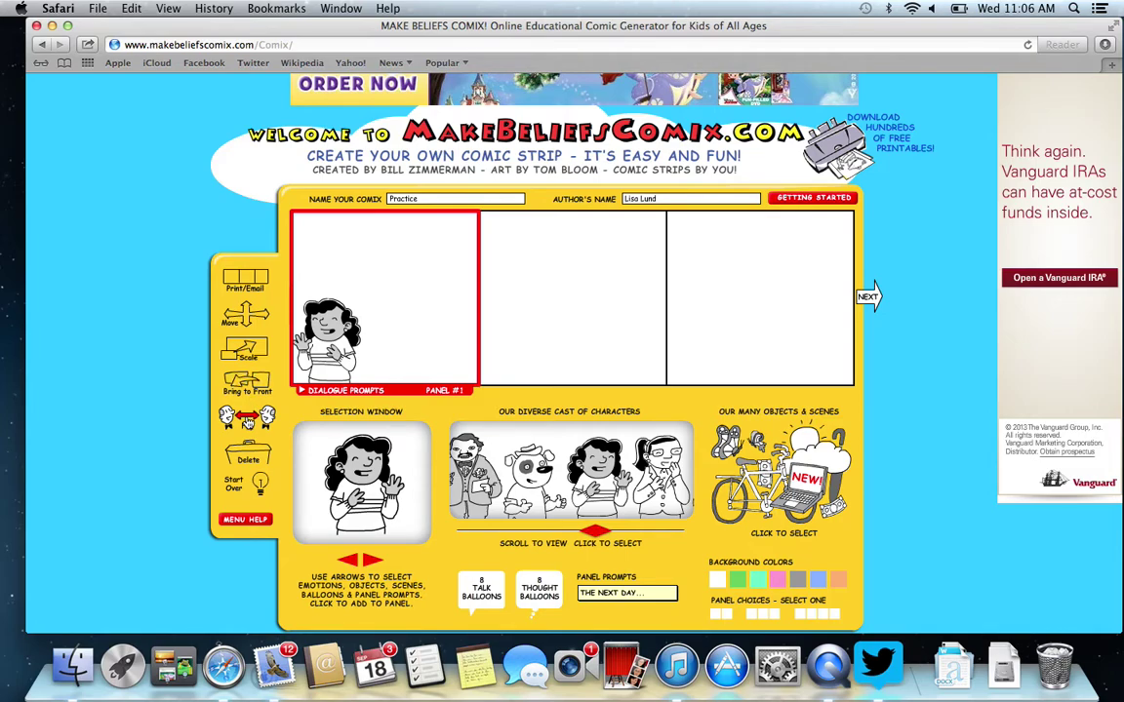
pyautogui.click(329, 349)
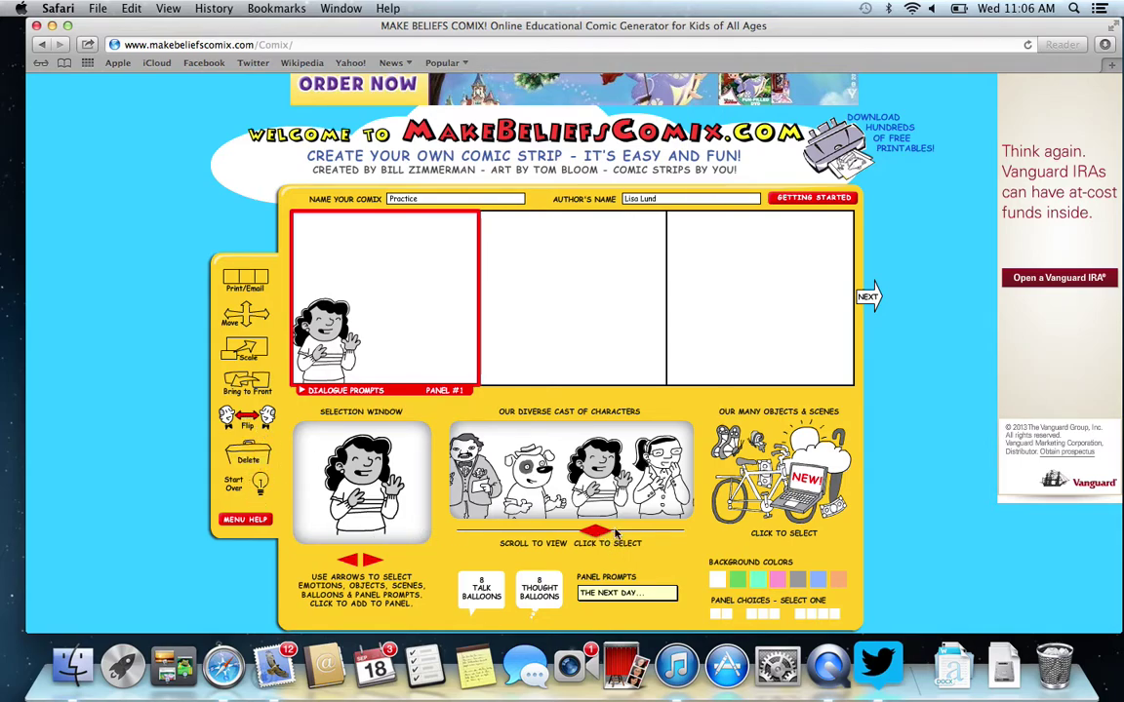
# Step: Cycle through Objects & Scenes to the umbrella and add it to panel 1
pyautogui.click(717, 449)
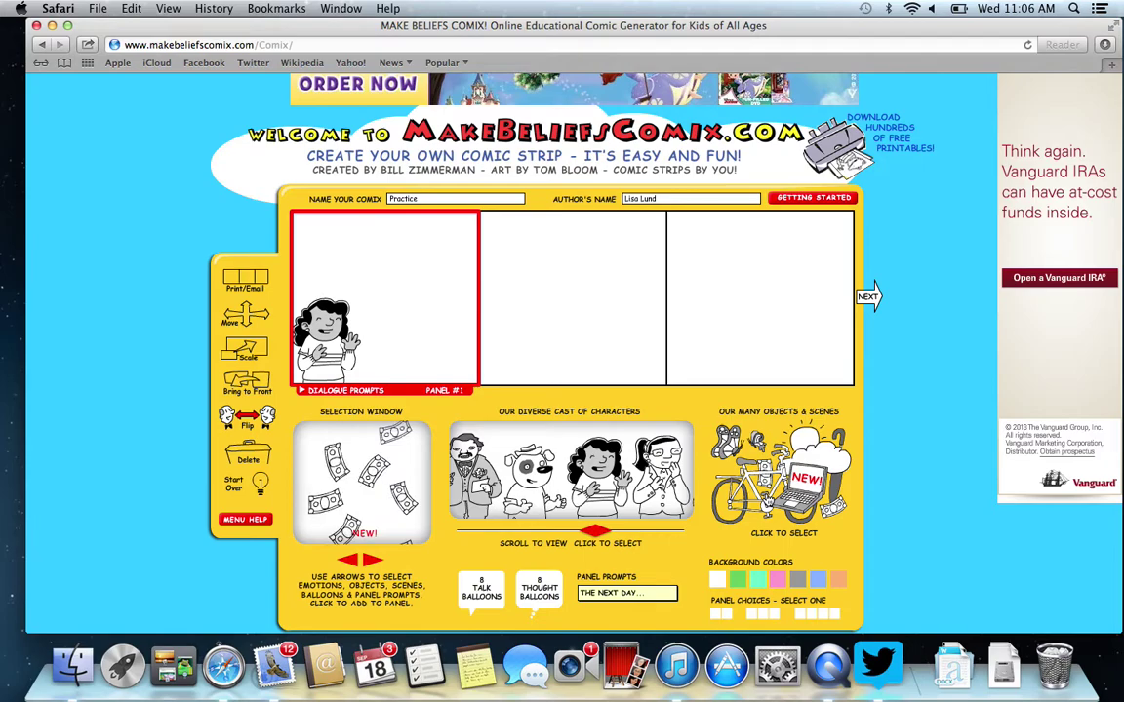
pyautogui.click(369, 564)
pyautogui.click(368, 564)
pyautogui.click(369, 564)
pyautogui.click(368, 564)
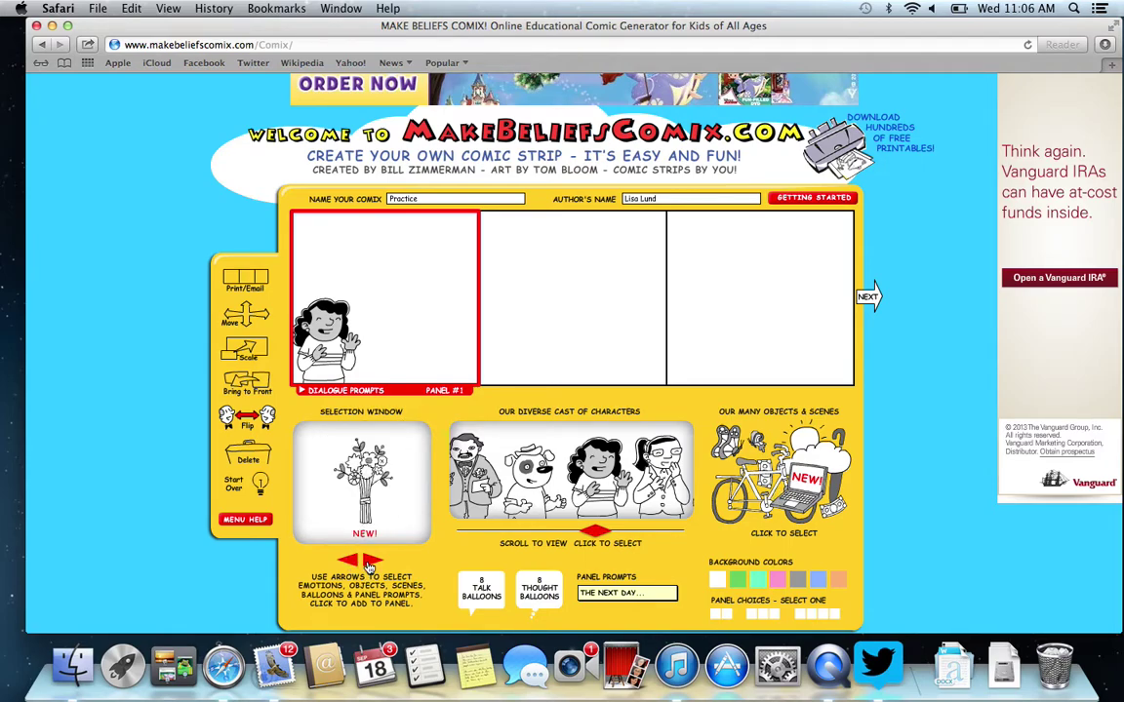
pyautogui.click(368, 564)
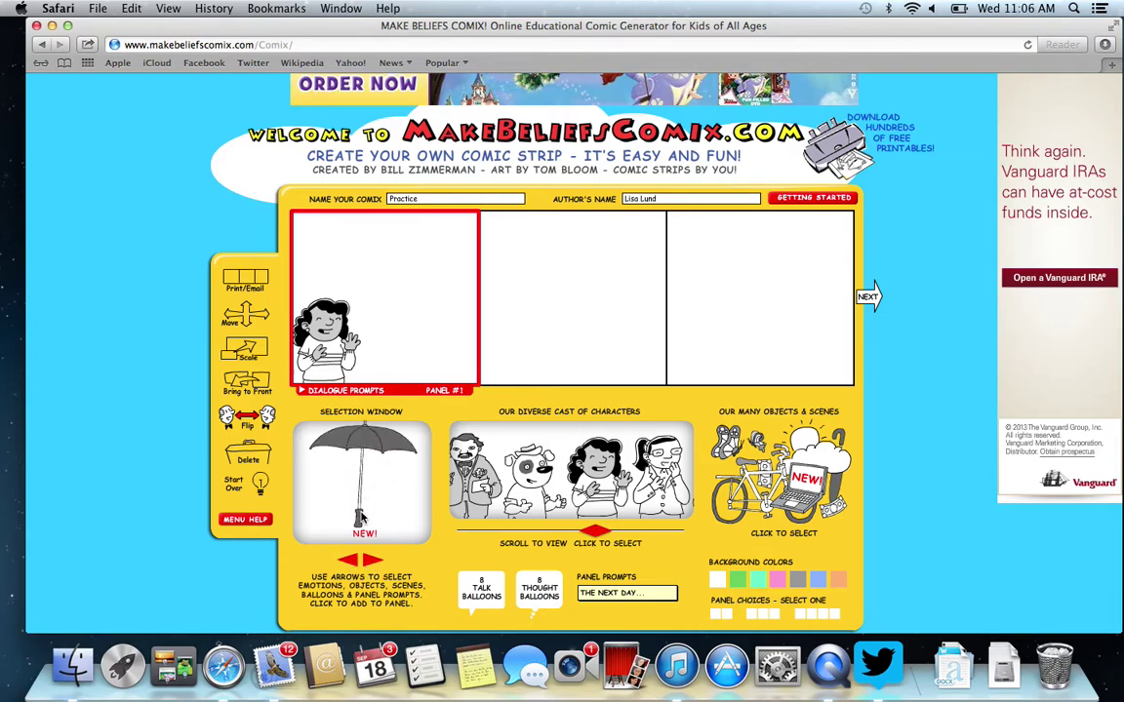
pyautogui.click(360, 517)
# Step: Move the umbrella up and left above the girl and scale it smaller
pyautogui.click(245, 312)
pyautogui.moveTo(390, 291); pyautogui.dragTo(364, 242)
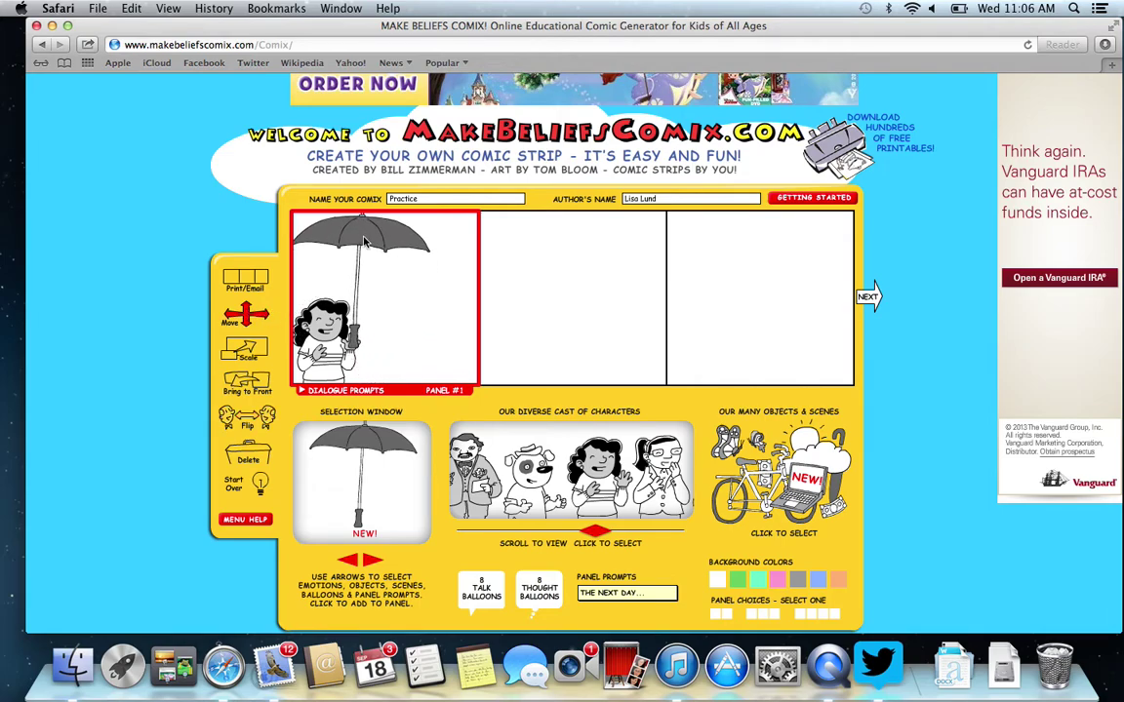
pyautogui.click(250, 351)
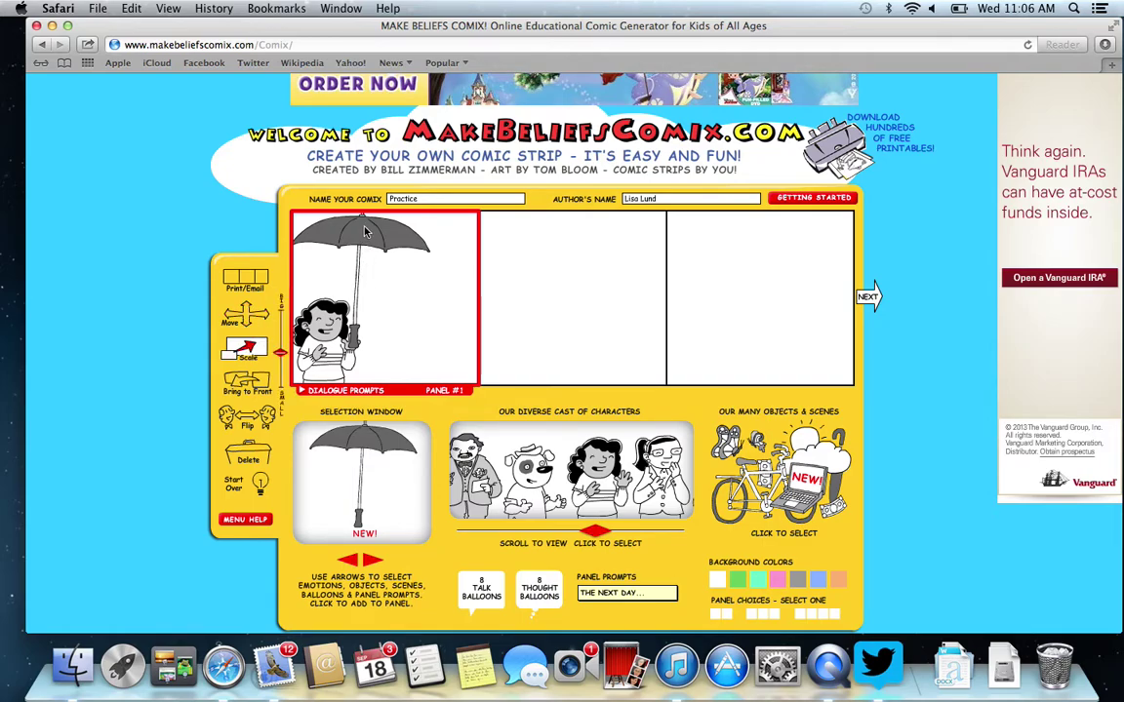
pyautogui.moveTo(281, 354); pyautogui.dragTo(281, 371)
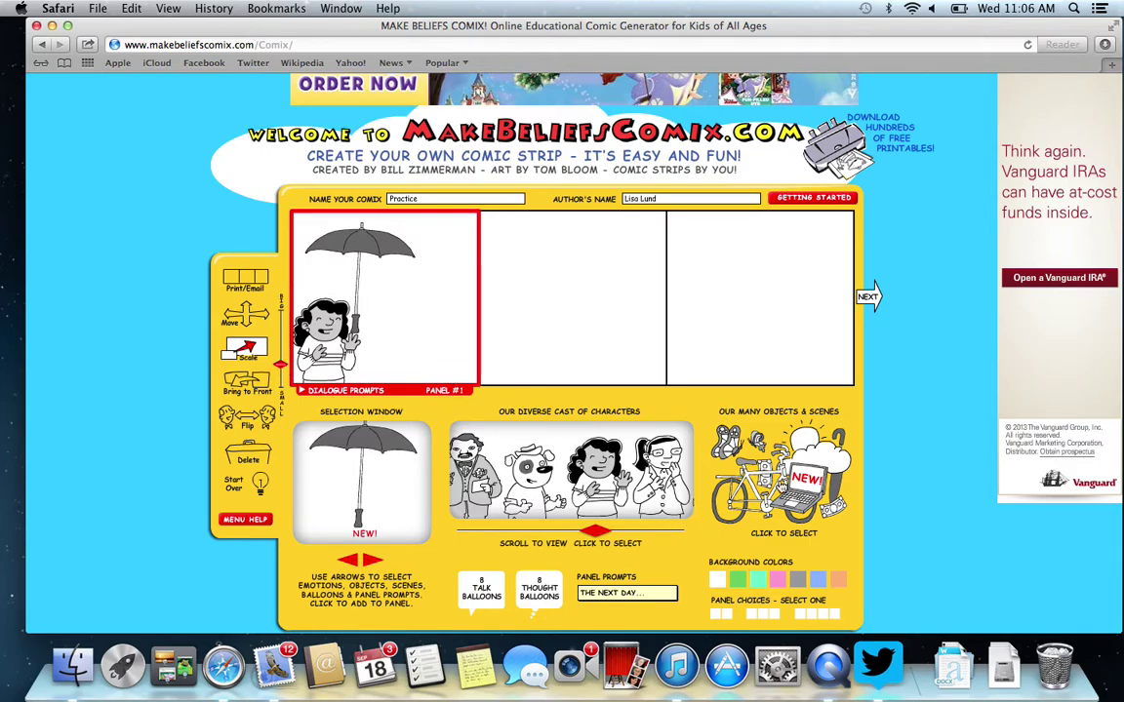
# Step: Browse further through the Objects & Scenes selection toward a background scene
pyautogui.moveTo(606, 536)
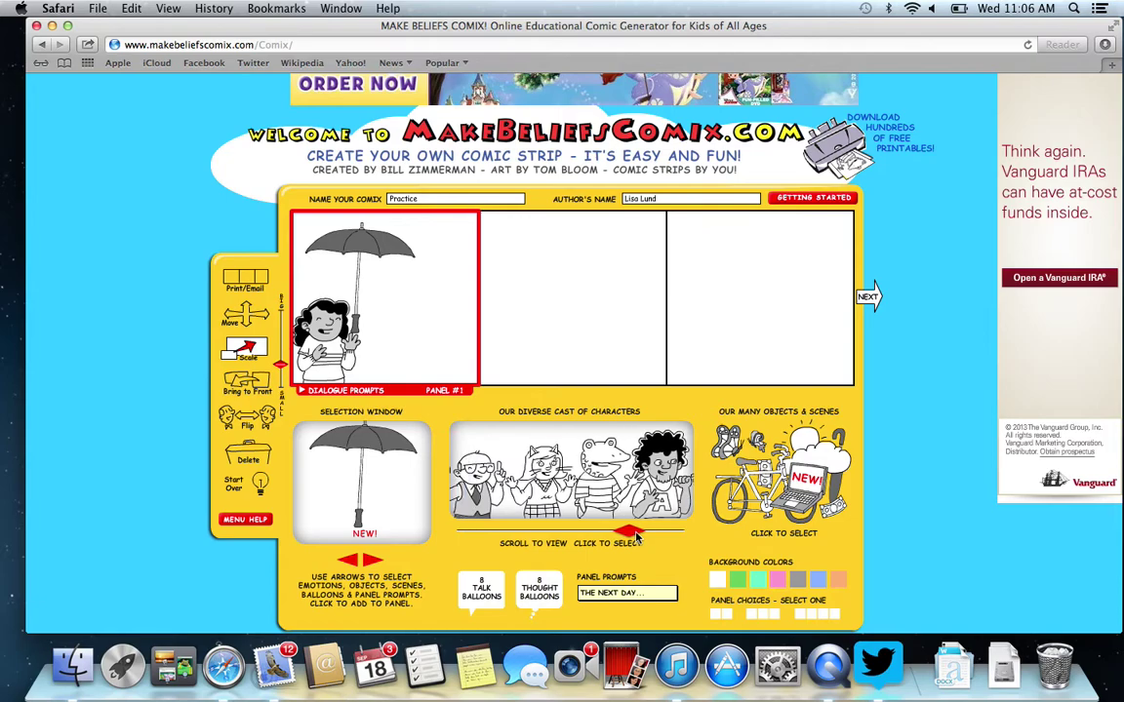
pyautogui.click(373, 563)
pyautogui.click(373, 563)
pyautogui.click(372, 563)
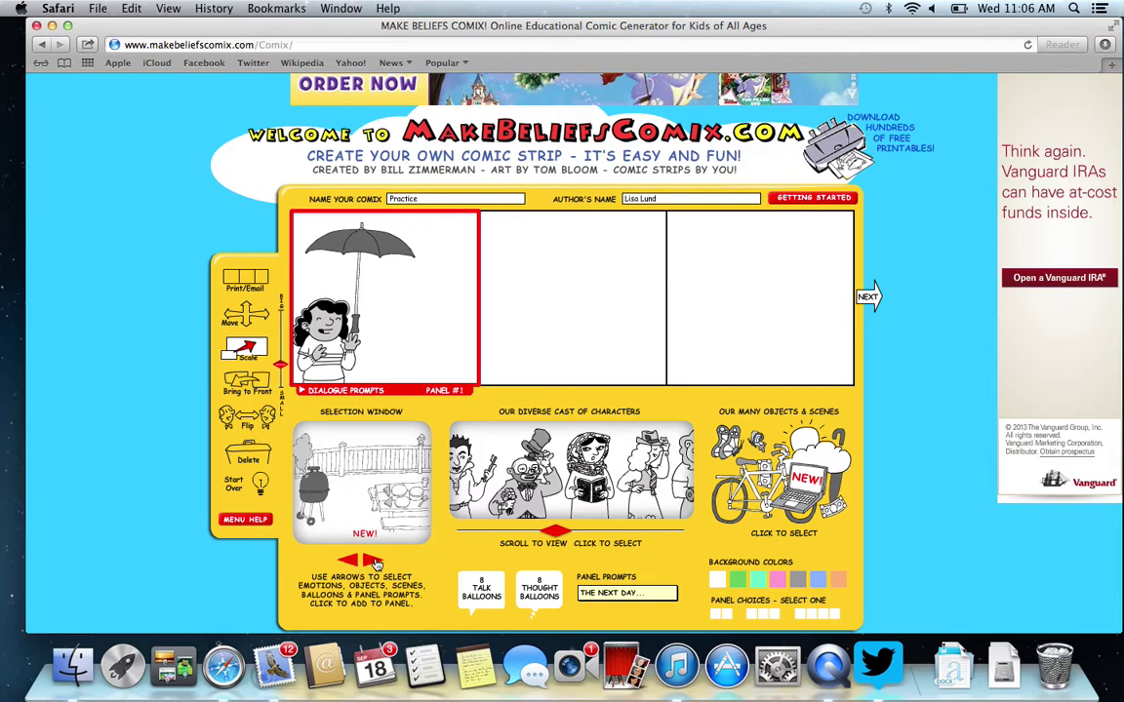
# Step: Add the falling-rain scene behind the girl in panel 1, then reselect panel 1
pyautogui.click(376, 563)
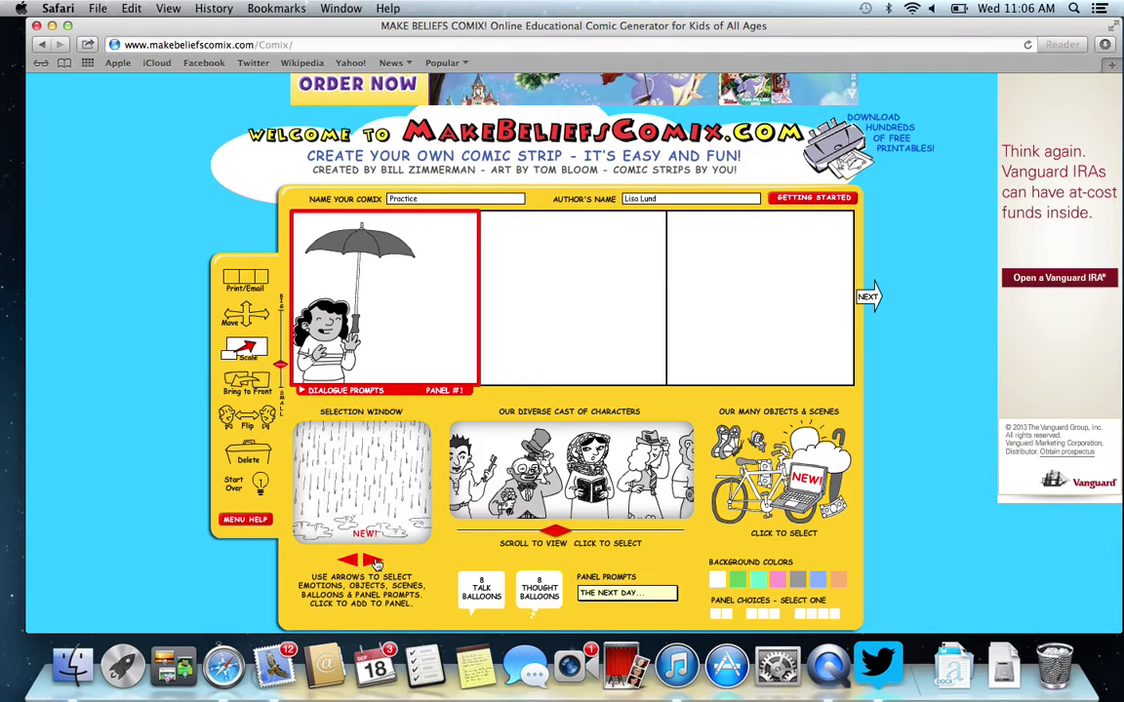
pyautogui.click(371, 524)
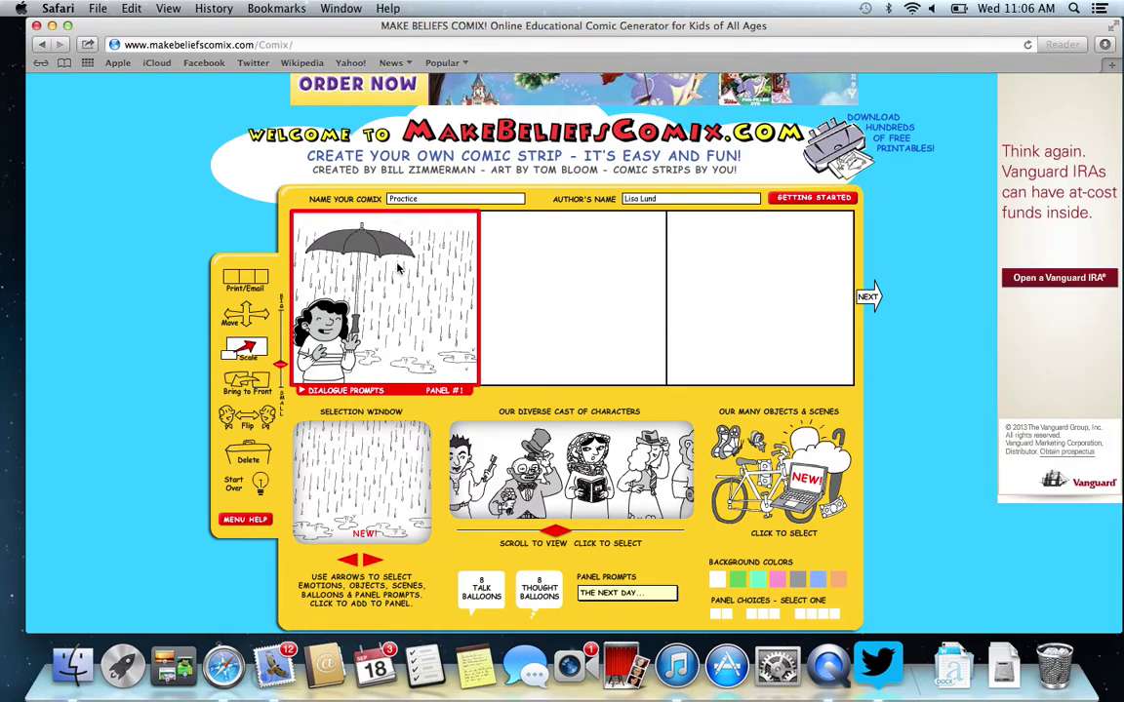
pyautogui.click(525, 289)
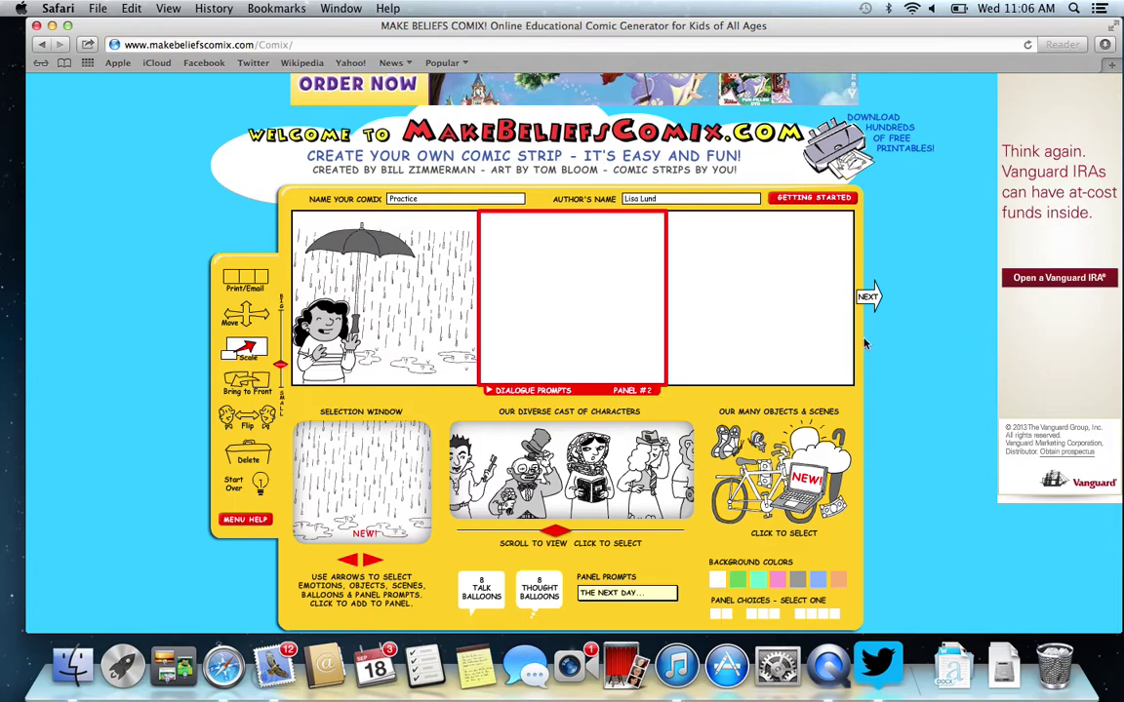
pyautogui.click(376, 304)
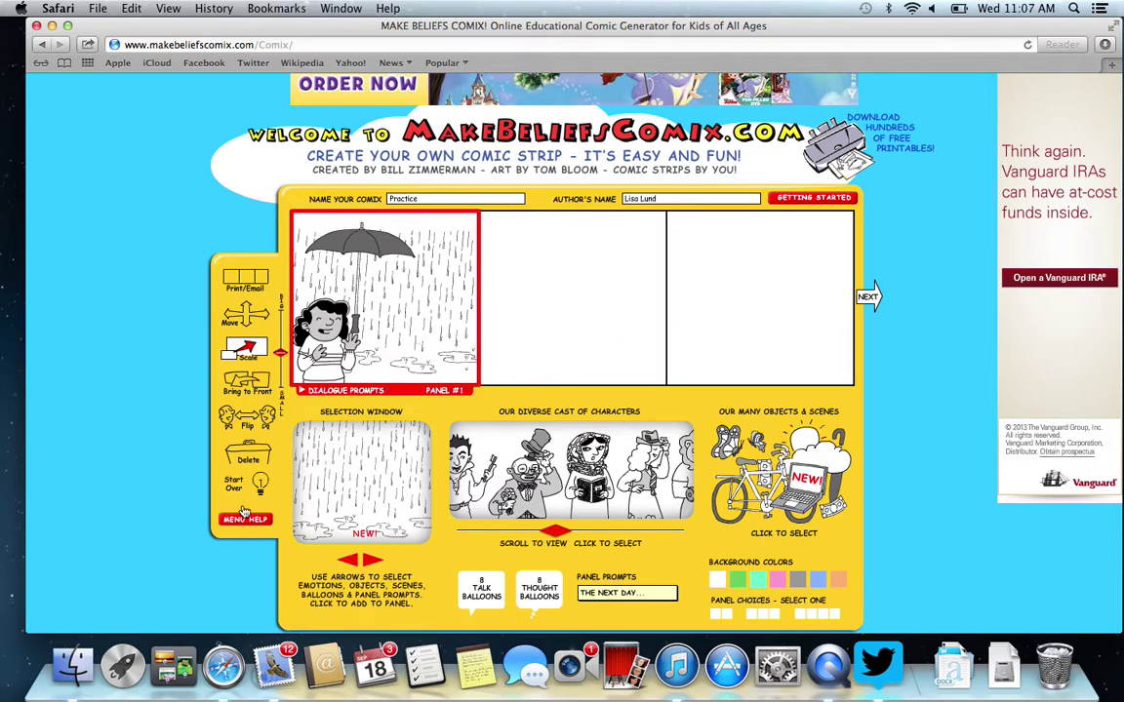
# Step: Add a talk balloon to panel 1, shrink it and position it beside the girl's head
pyautogui.click(481, 590)
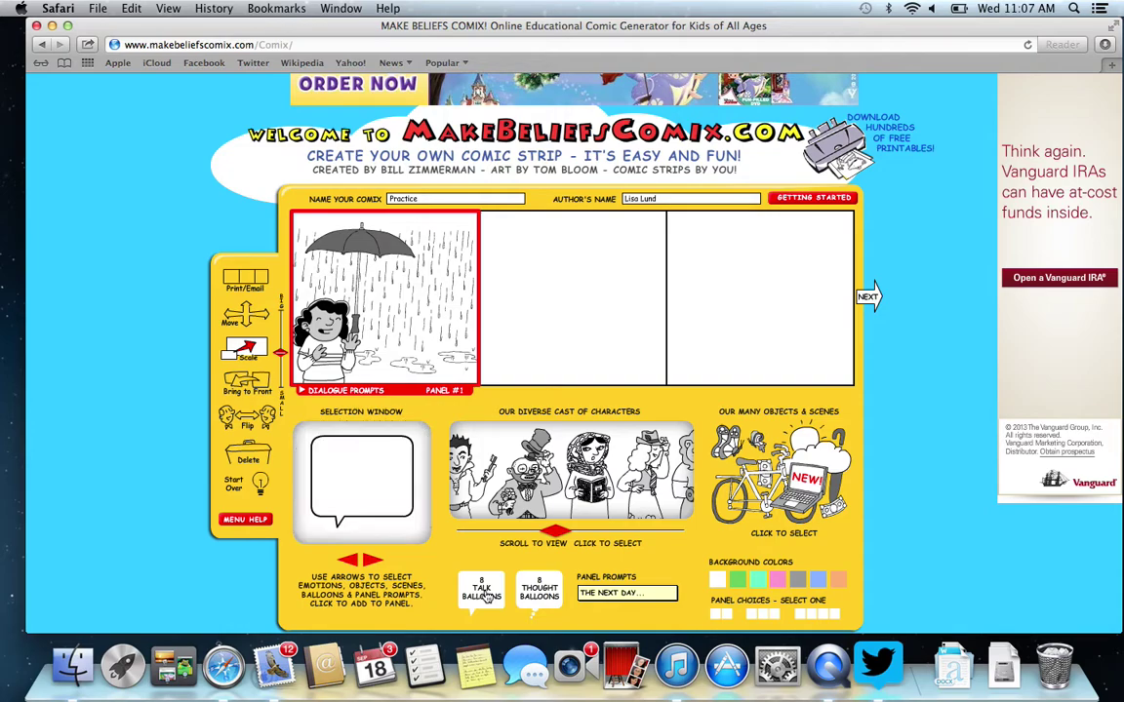
pyautogui.click(328, 455)
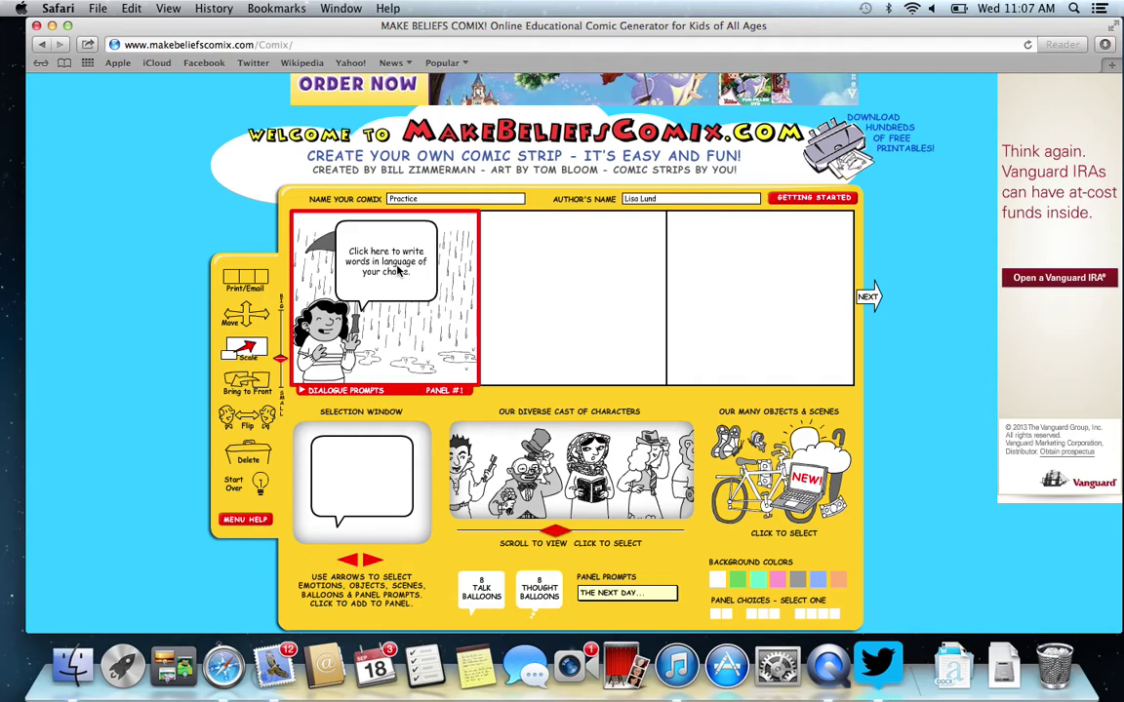
pyautogui.click(249, 318)
pyautogui.moveTo(409, 272); pyautogui.dragTo(437, 310)
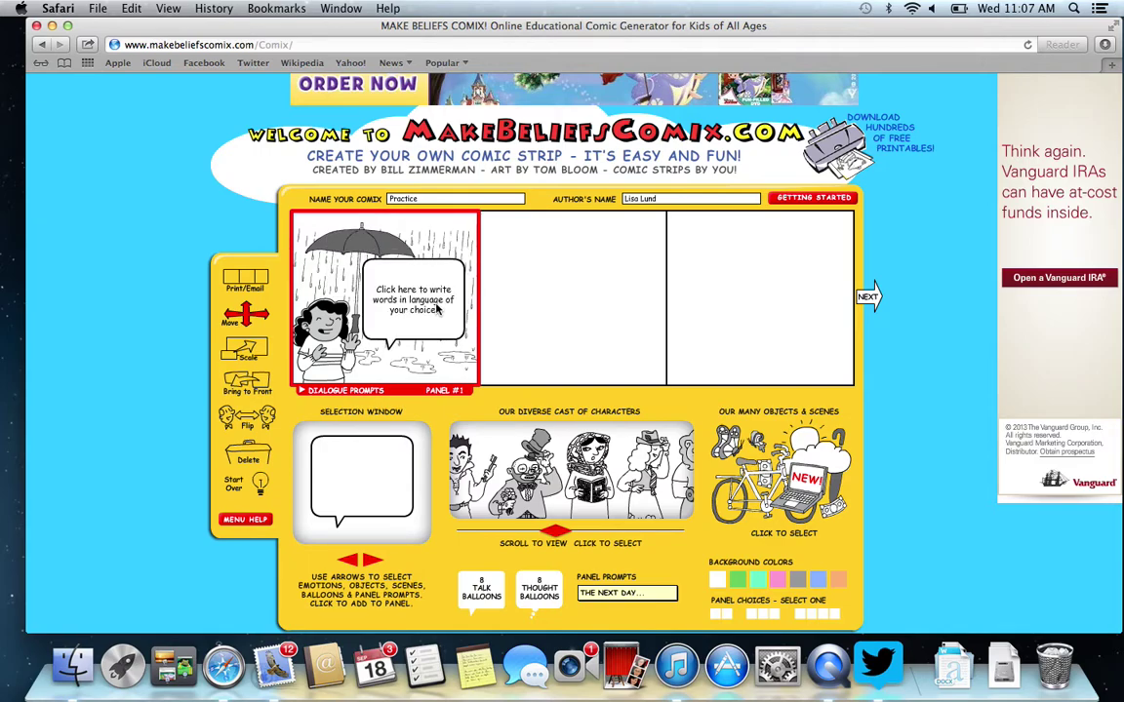
pyautogui.click(245, 348)
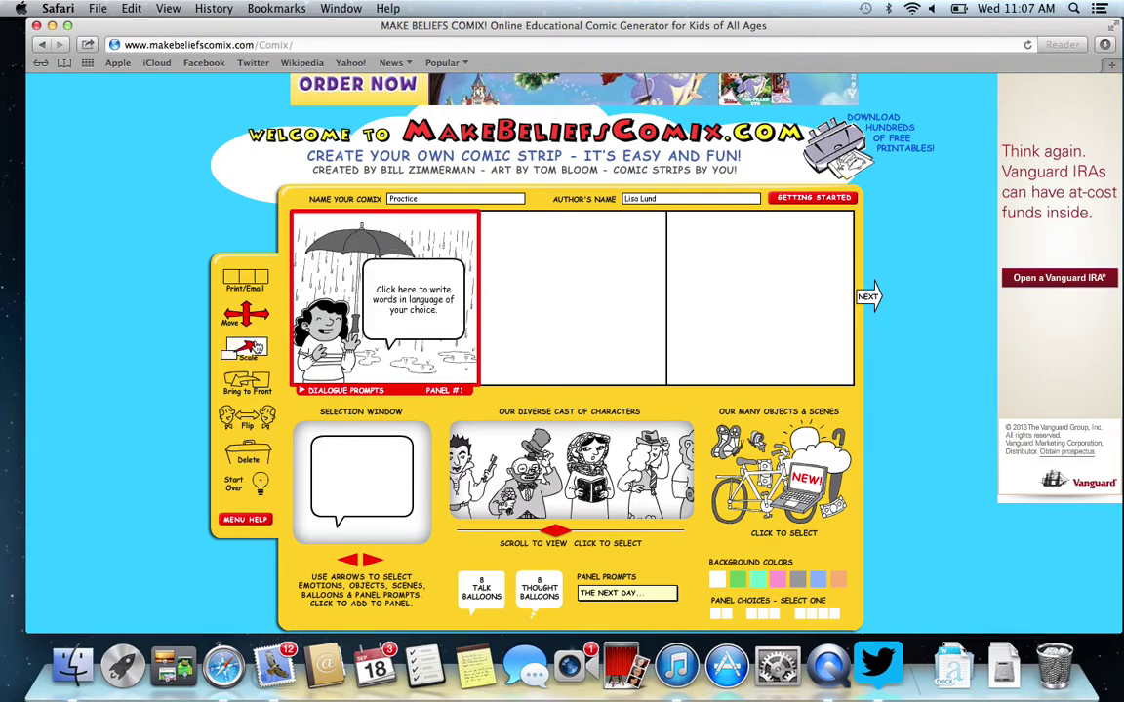
pyautogui.click(359, 321)
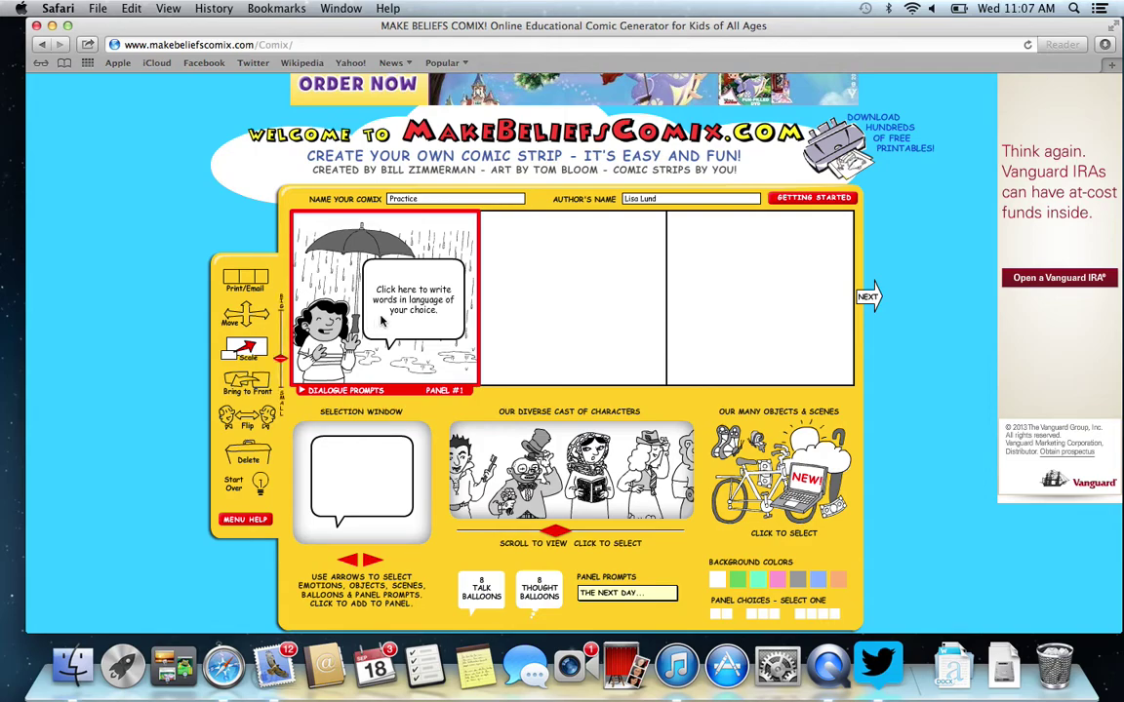
pyautogui.moveTo(281, 363); pyautogui.dragTo(282, 383)
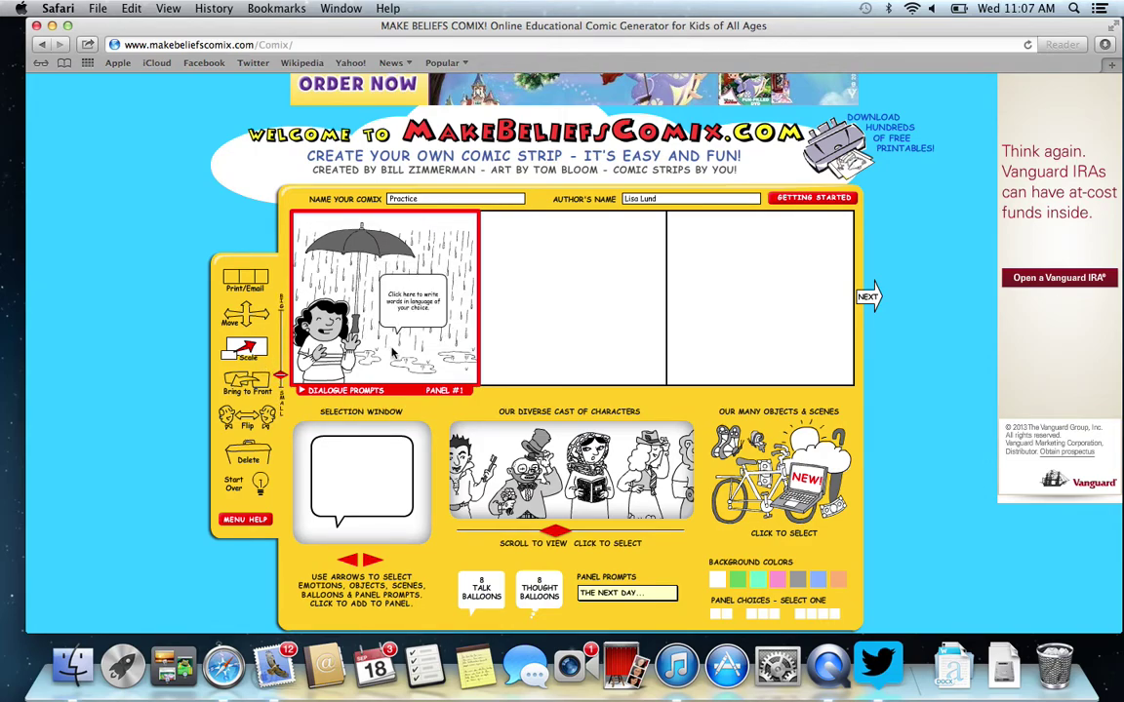
pyautogui.click(243, 316)
pyautogui.moveTo(385, 284); pyautogui.dragTo(373, 280)
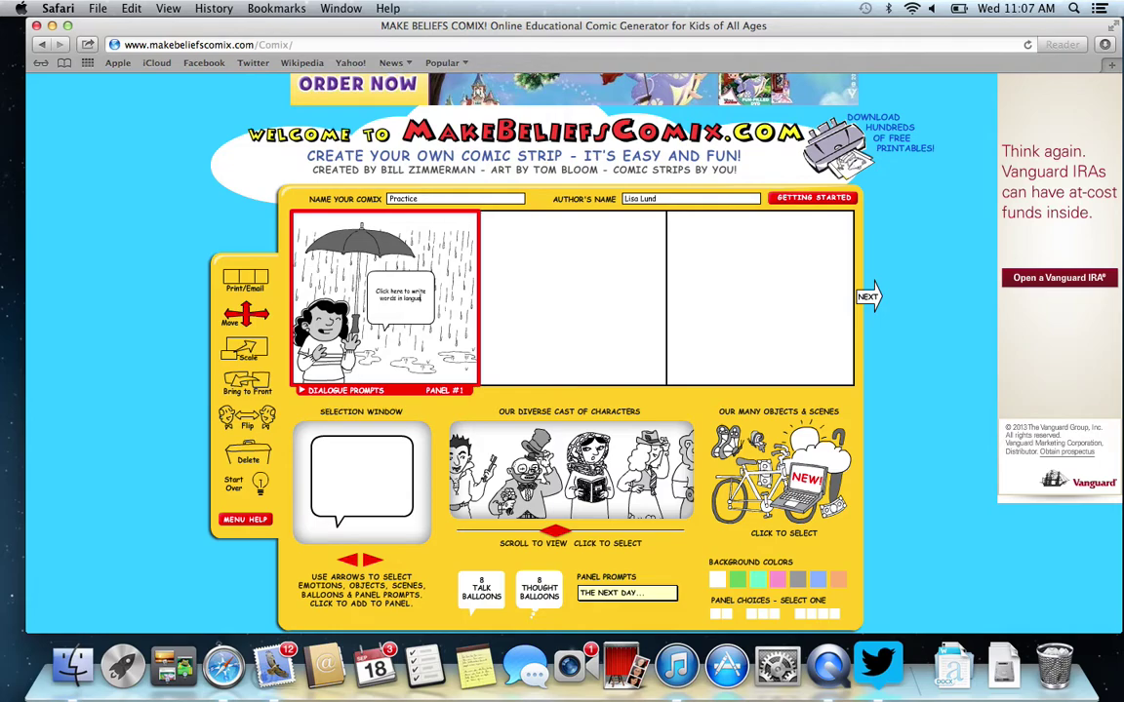
# Step: Replace the balloon's placeholder with 'WOW IT'S RAINING CATS AND DOGS...'
pyautogui.press('BackSpace')
pyautogui.press('BackSpace')
pyautogui.press('BackSpace')
pyautogui.press('BackSpace')
pyautogui.press('BackSpace')
pyautogui.press('BackSpace')
pyautogui.write('NING CATS AND DOGS...')
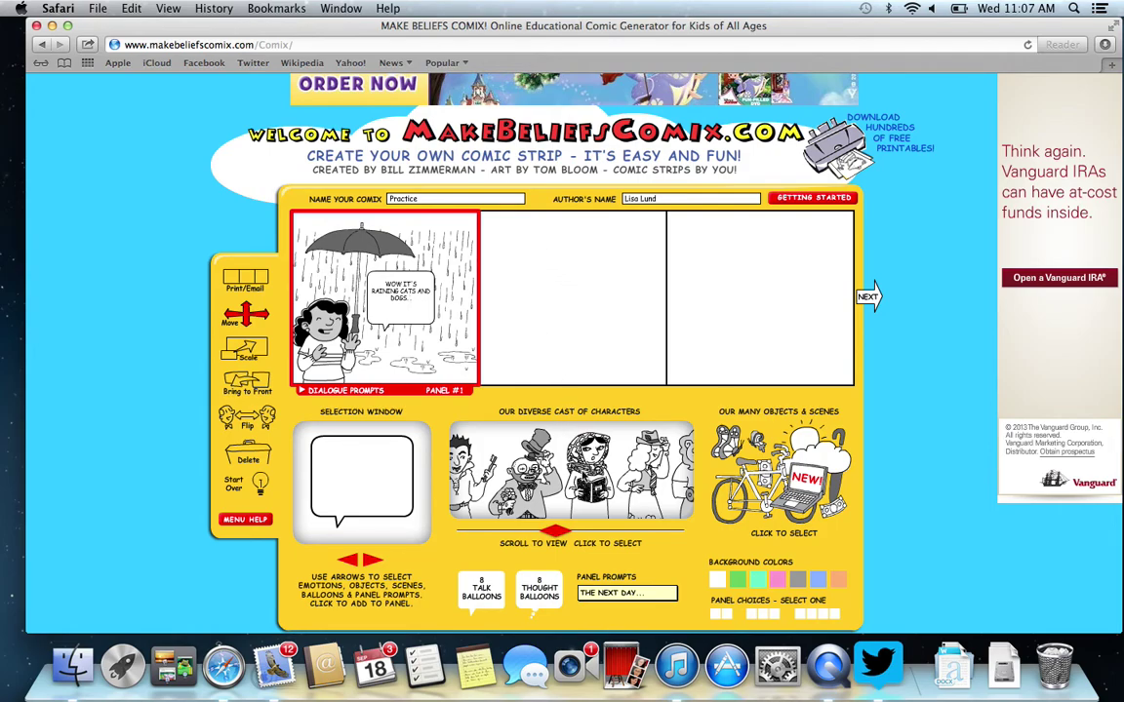
# Step: Place the 'THE NEXT DAY...' caption in panel 2, trying green and blue backgrounds before keeping white
pyautogui.click(625, 595)
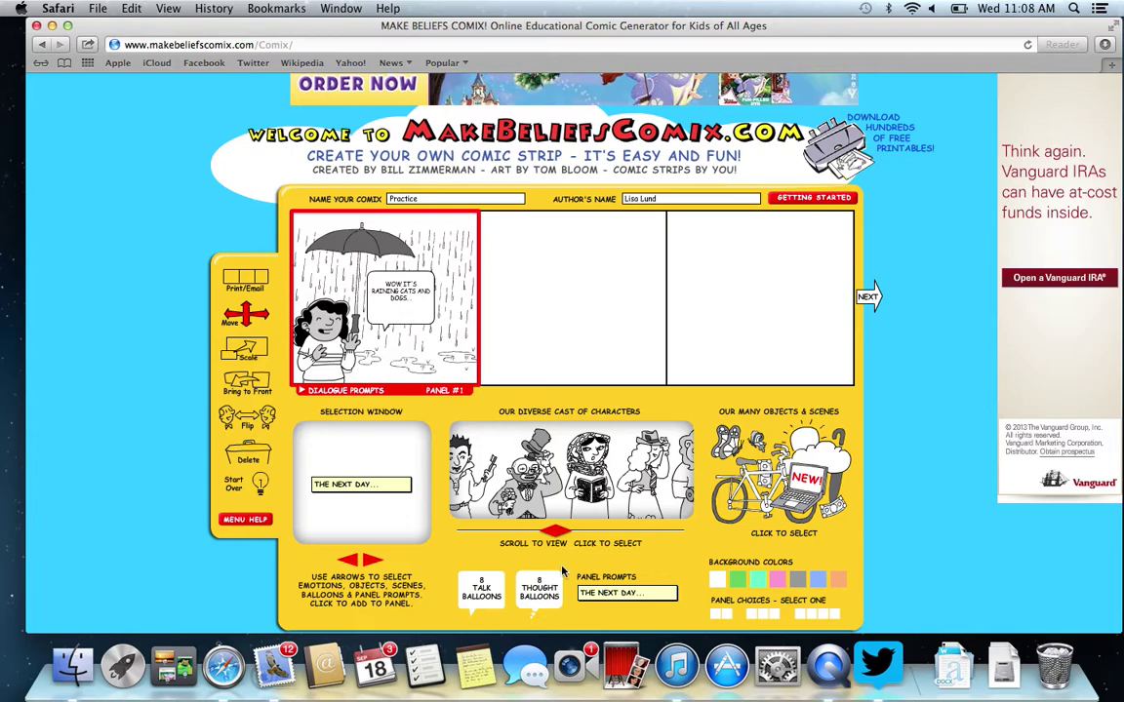
pyautogui.click(536, 347)
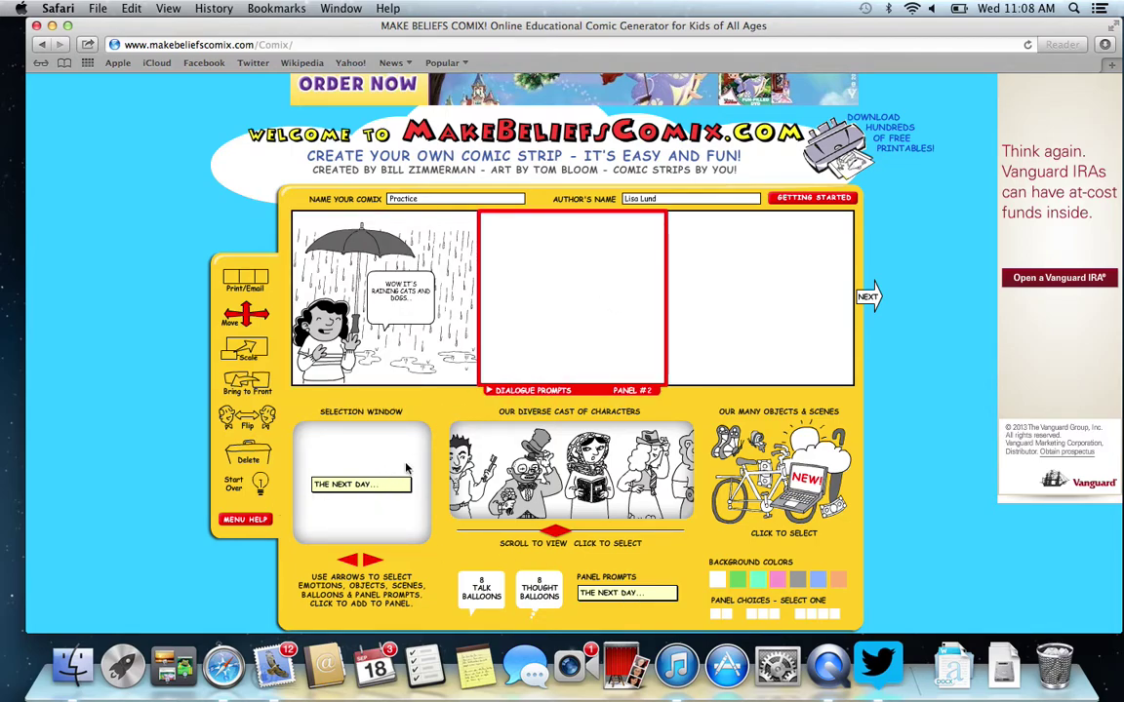
pyautogui.click(375, 485)
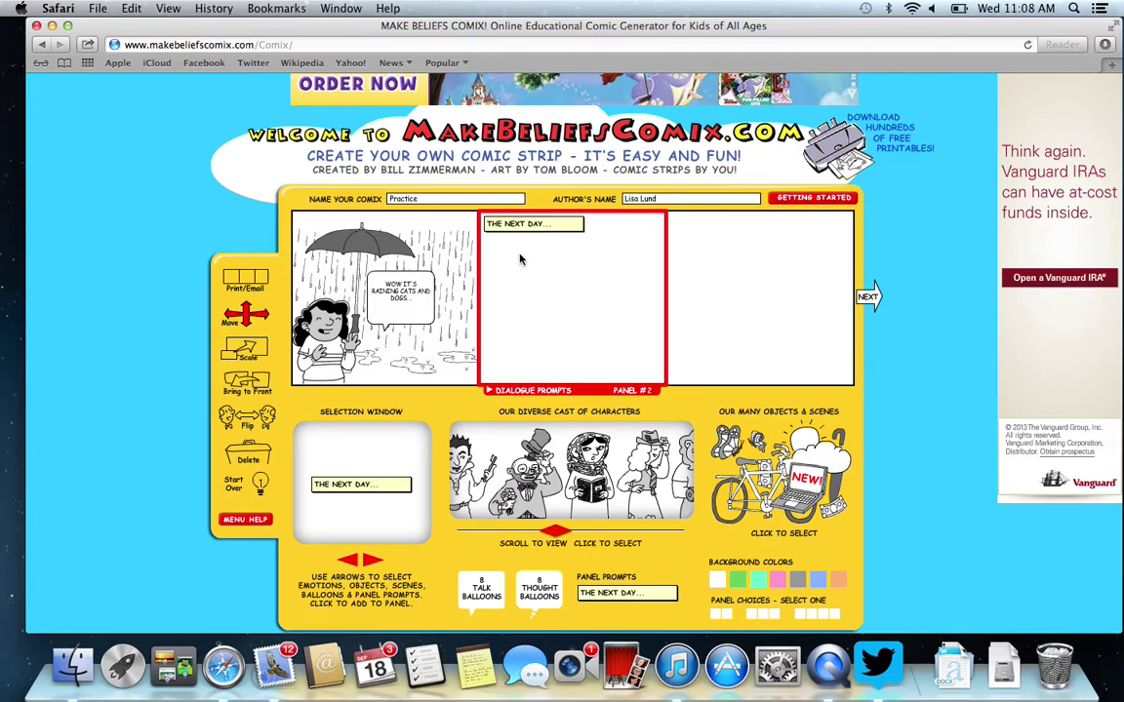
pyautogui.scroll(-10, 627, 609)
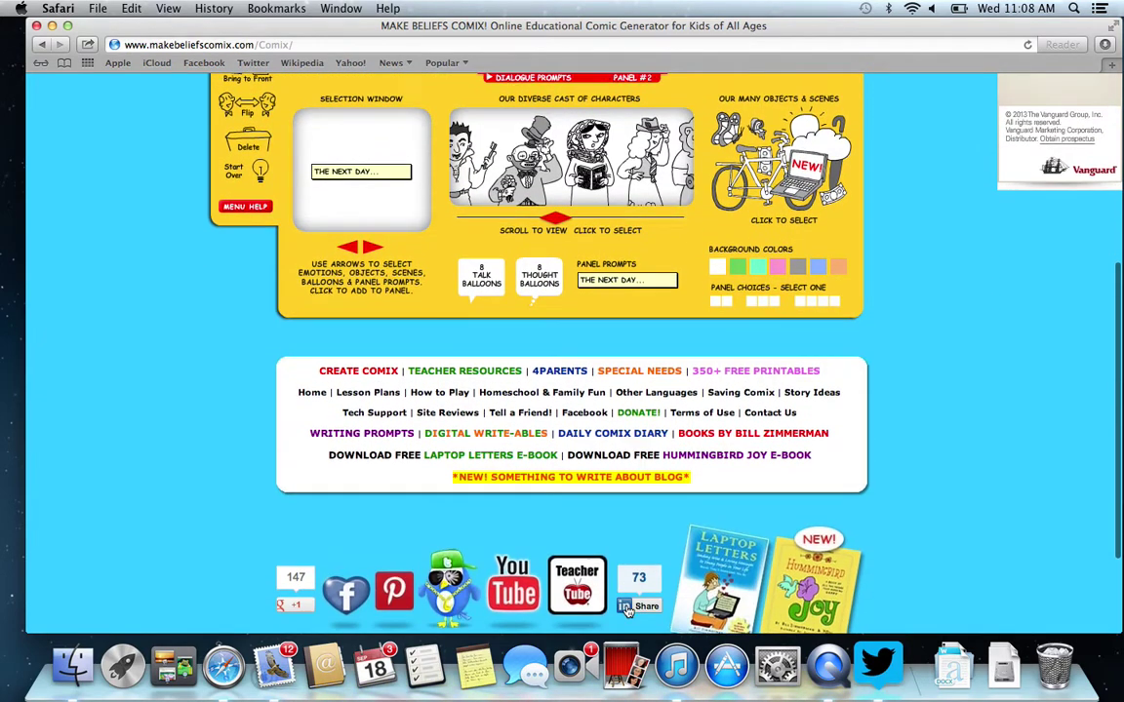
pyautogui.scroll(9, 627, 609)
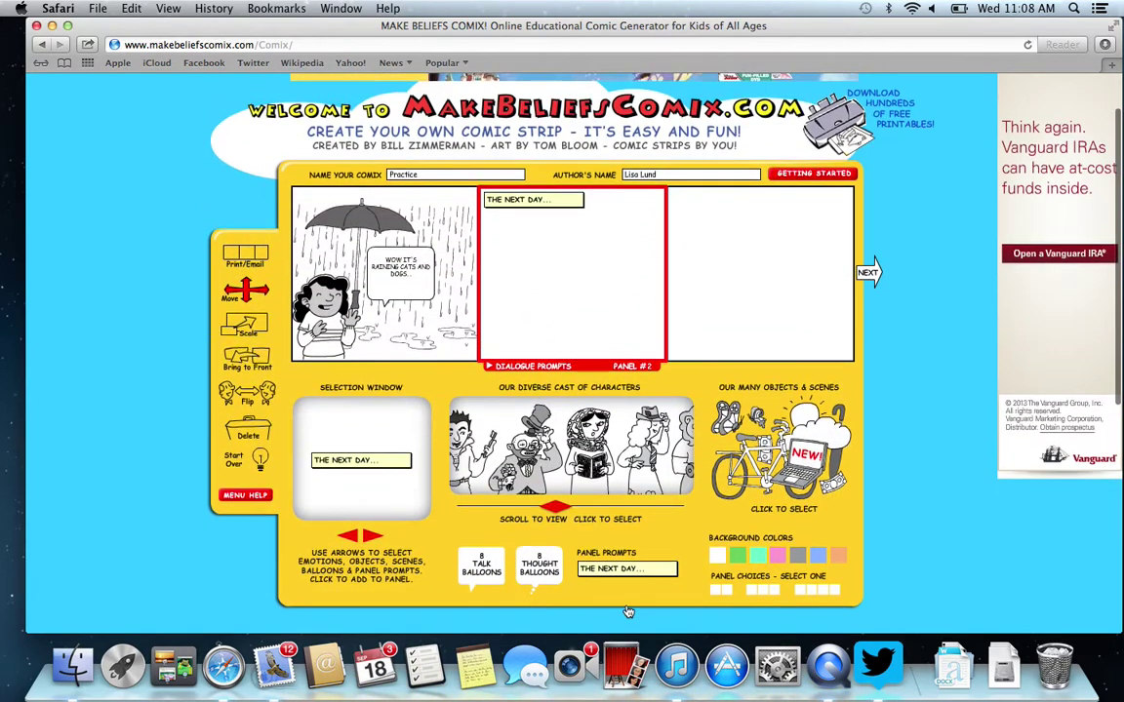
pyautogui.click(755, 557)
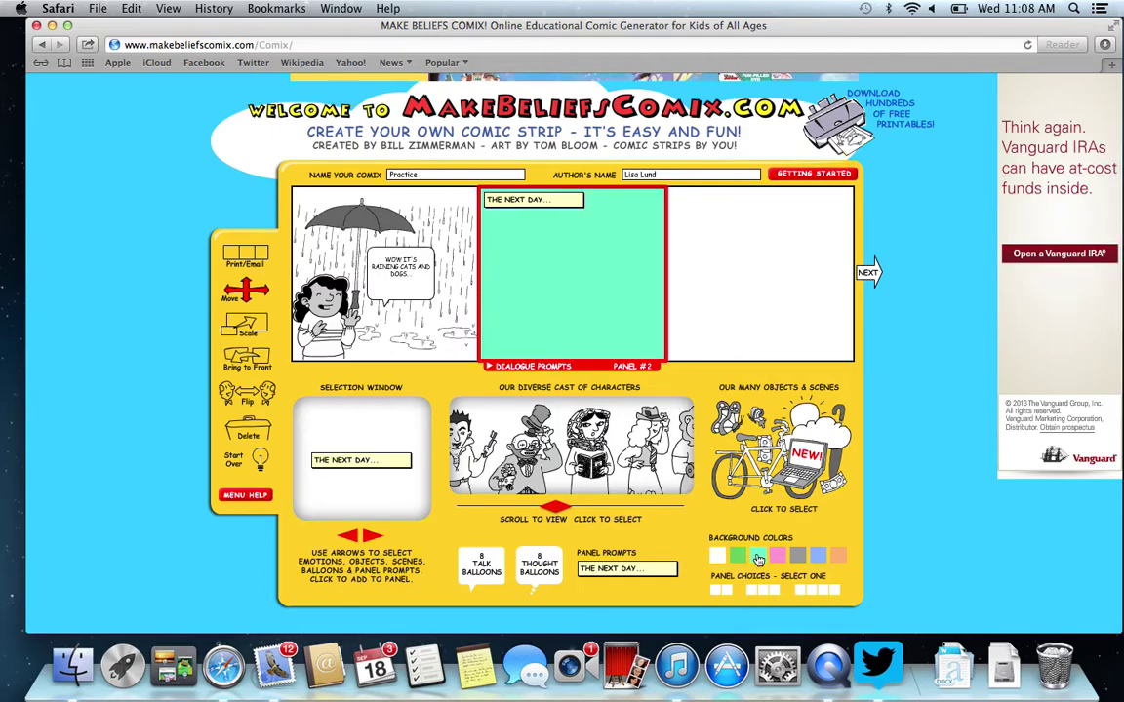
pyautogui.click(821, 557)
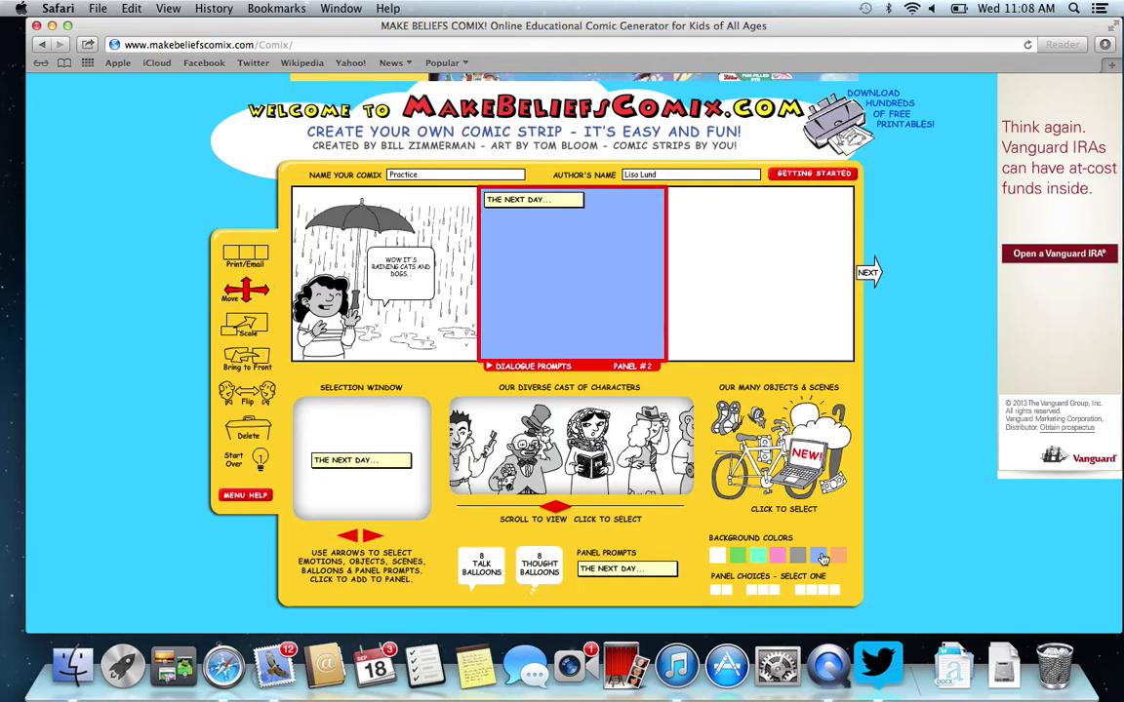
pyautogui.click(718, 557)
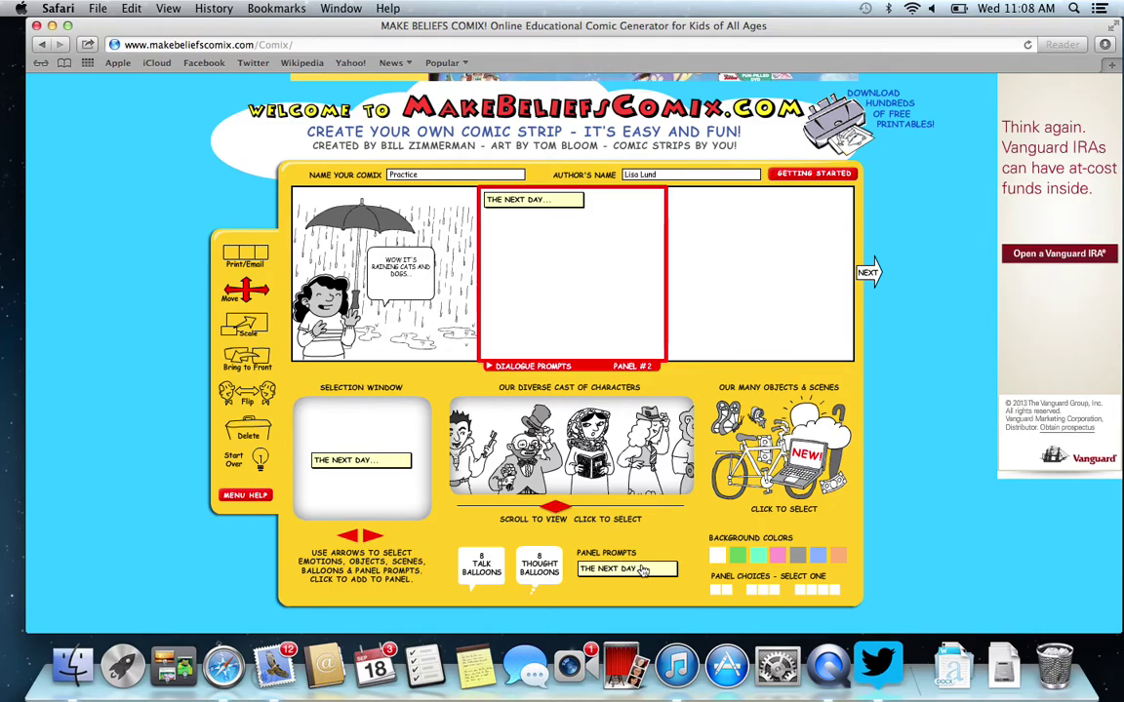
# Step: Dismiss a stray Flash context menu and finish the strip to reach the review page
pyautogui.click(366, 539)
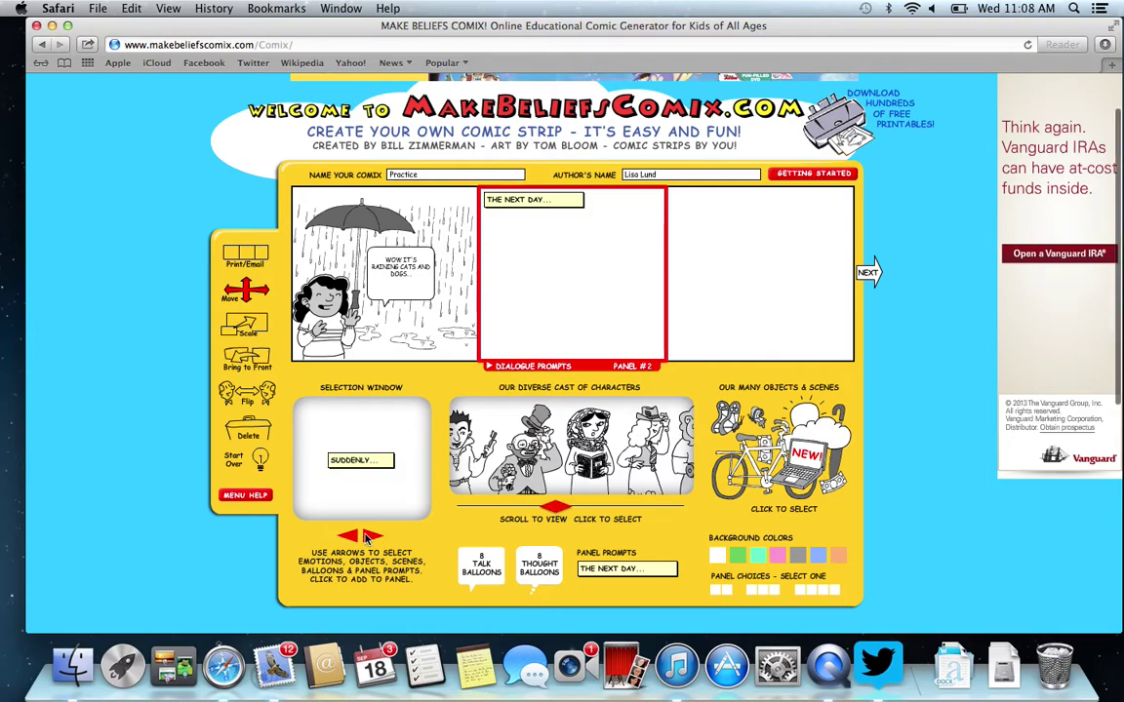
pyautogui.rightClick(373, 535)
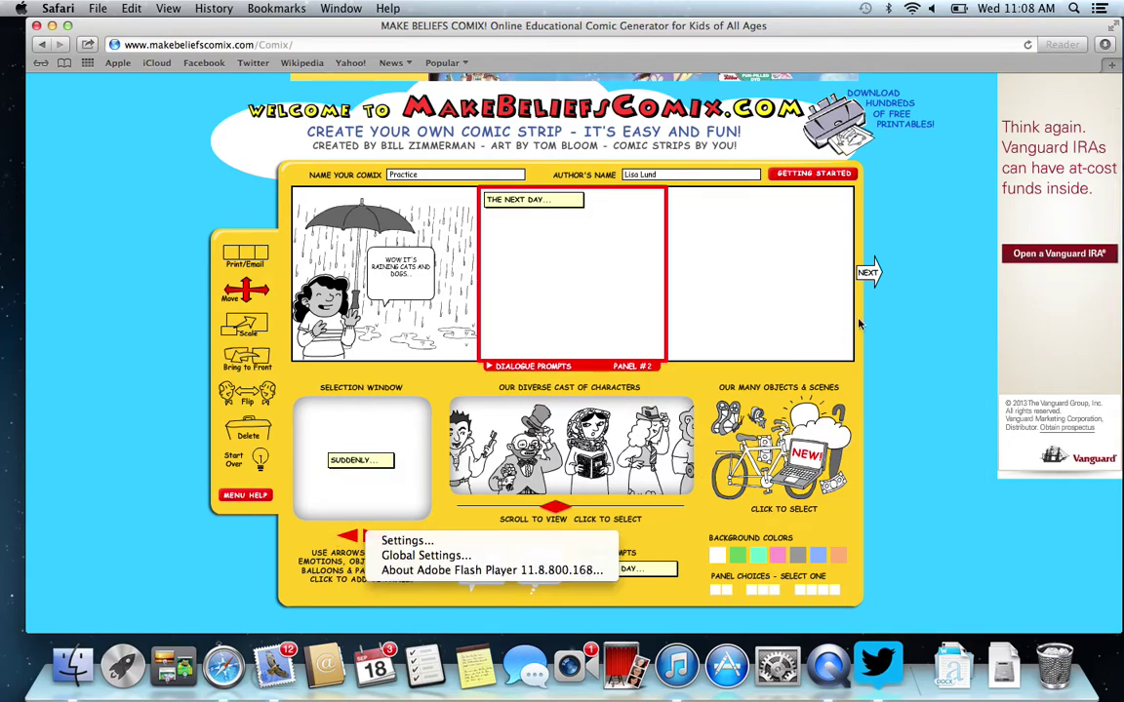
pyautogui.click(903, 400)
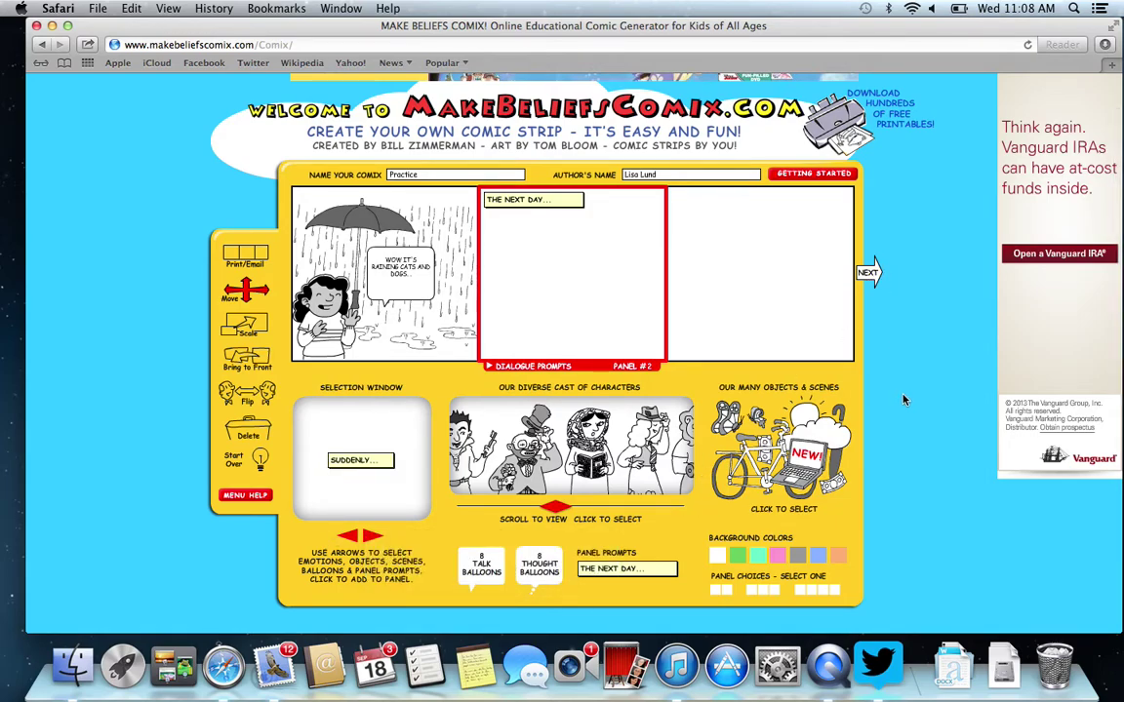
pyautogui.click(869, 274)
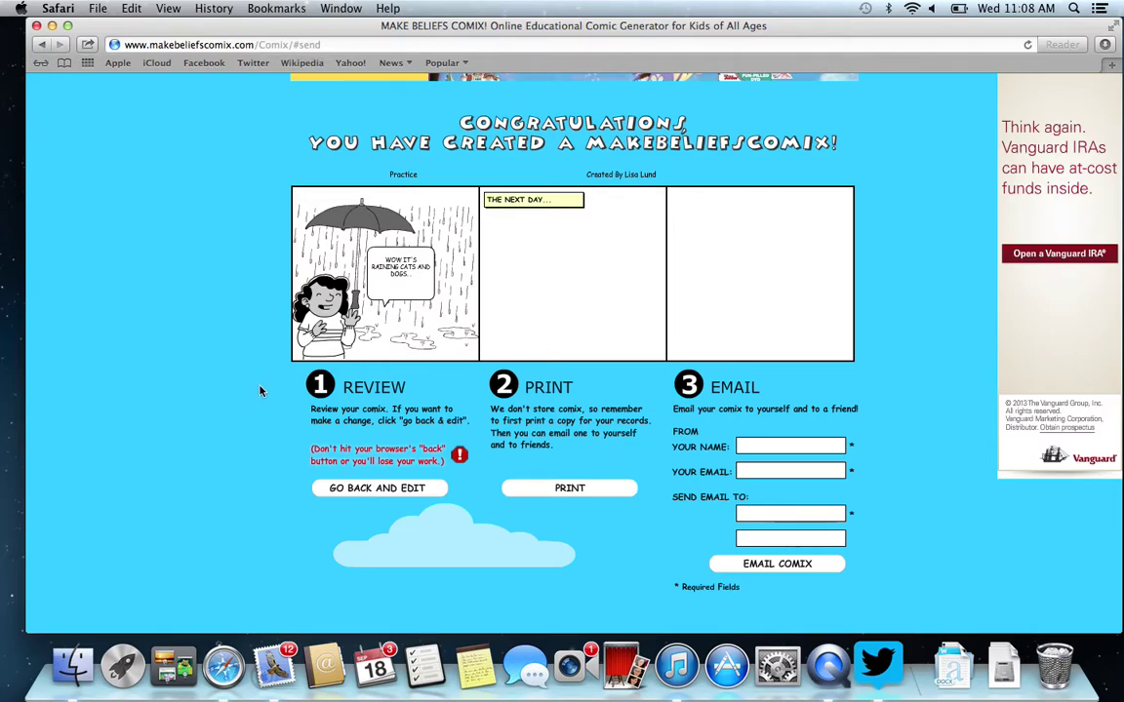
# Step: Return briefly to the editor, then come back to the congratulations page
pyautogui.click(383, 491)
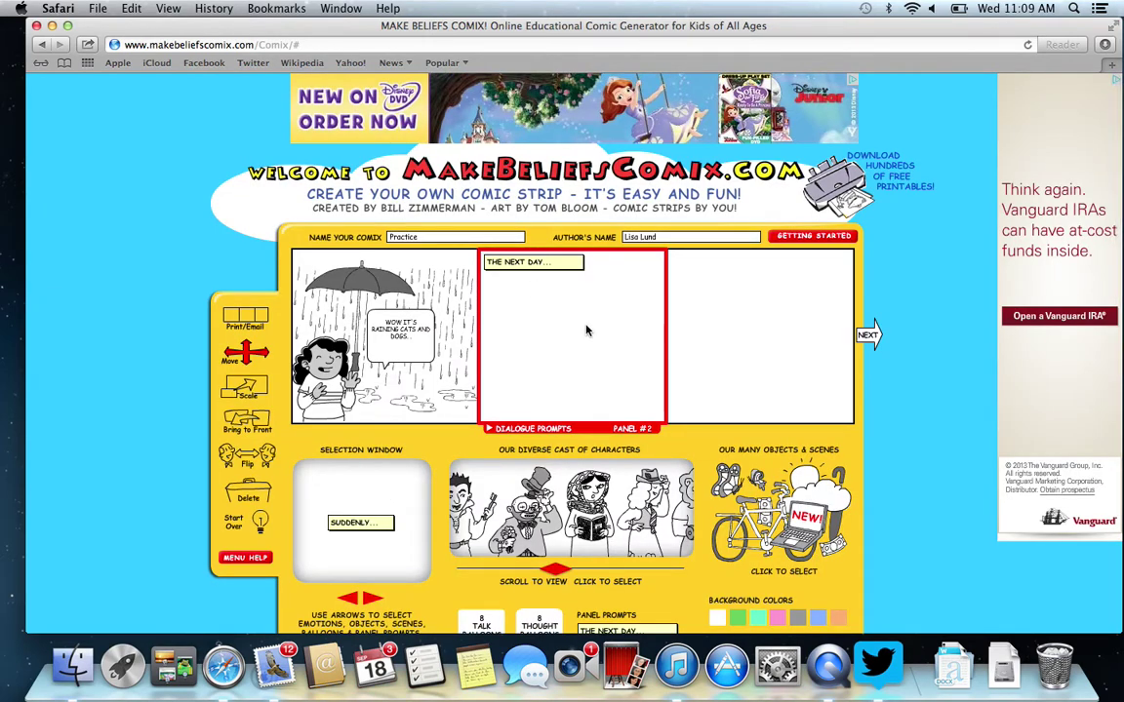
pyautogui.click(871, 336)
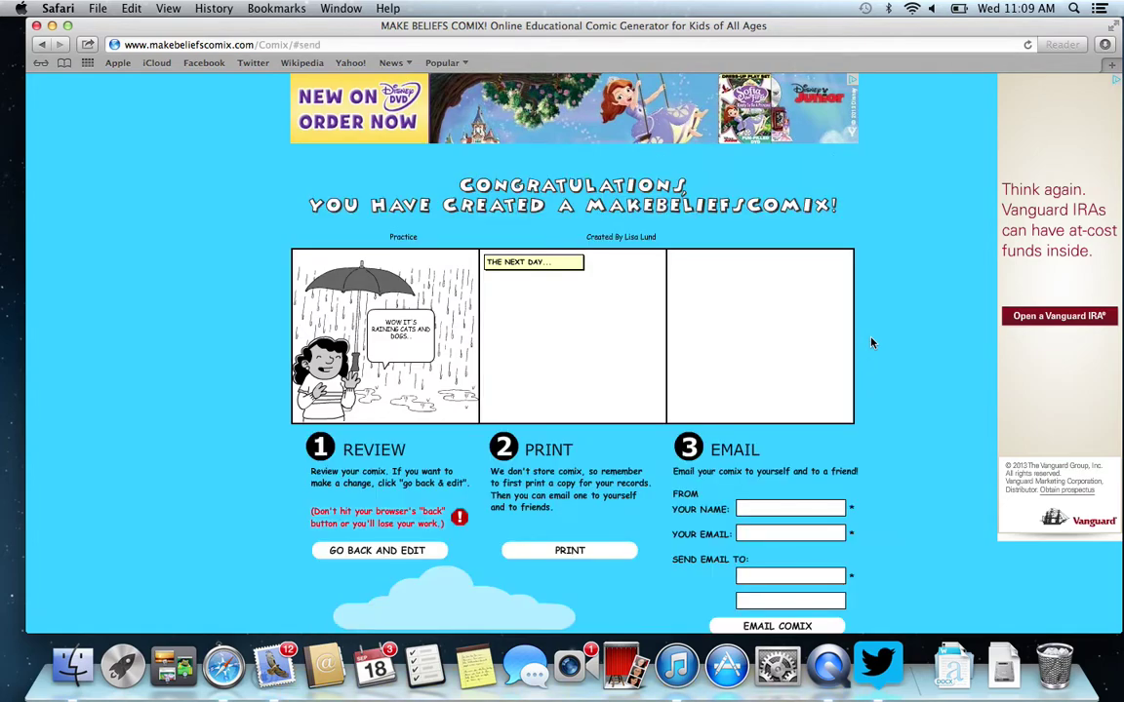